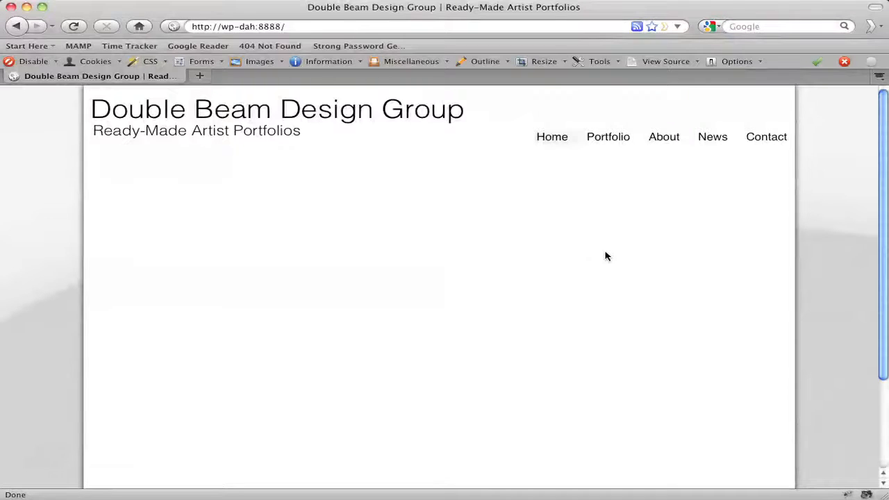
Open the site's Portfolio page from the homepage navigation.
scroll(809, 254, down, 5)
scroll(810, 254, up, 5)
click(611, 141)
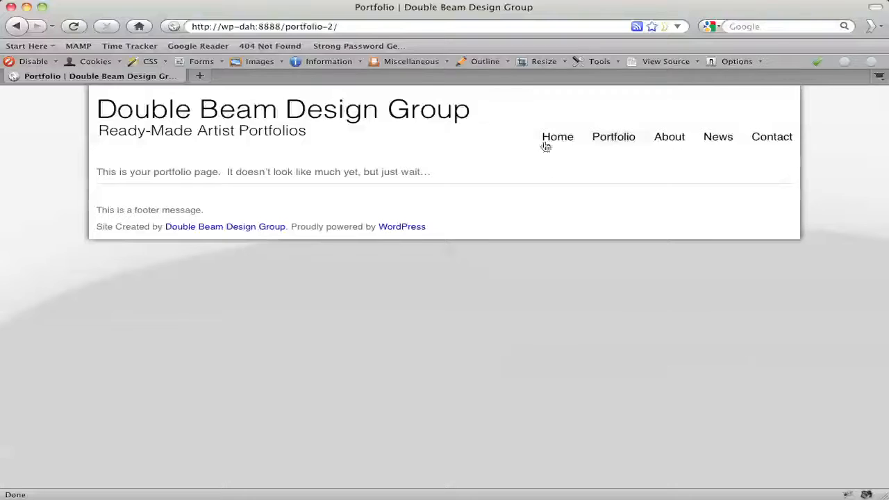
Open a new tab and go to the site's WordPress login page at wp-dah.
click(201, 76)
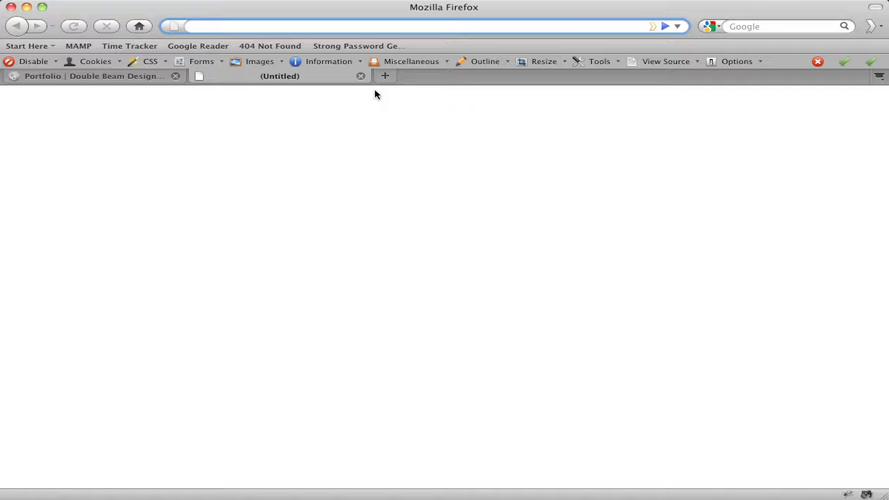
text(wp-dah)
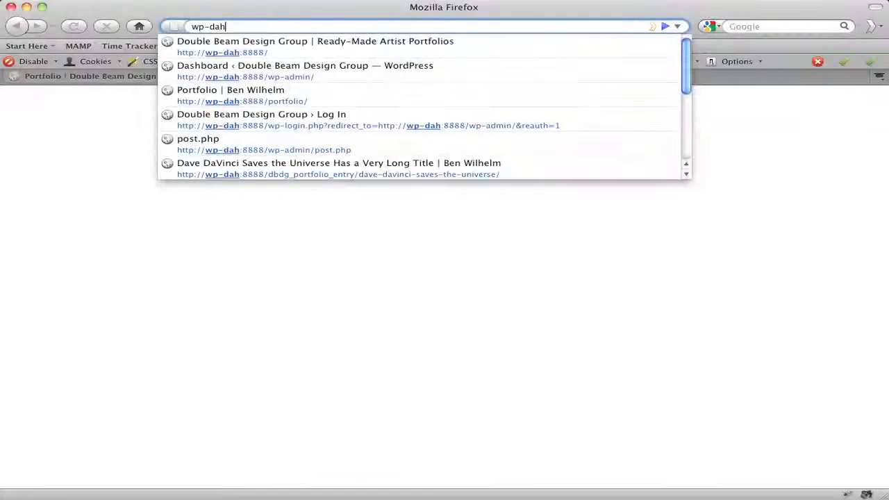
key(Down)
key(Down)
key(Return)
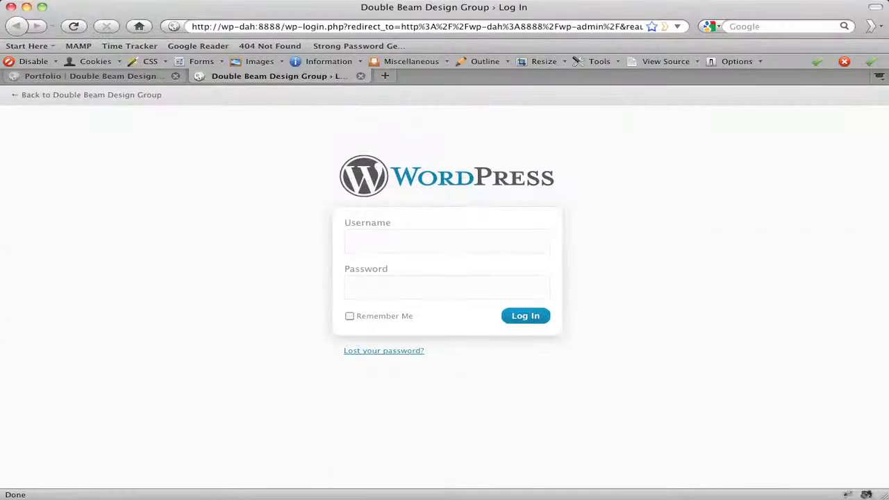
Log in to WordPress with the saved username and the account password.
text(benwi)
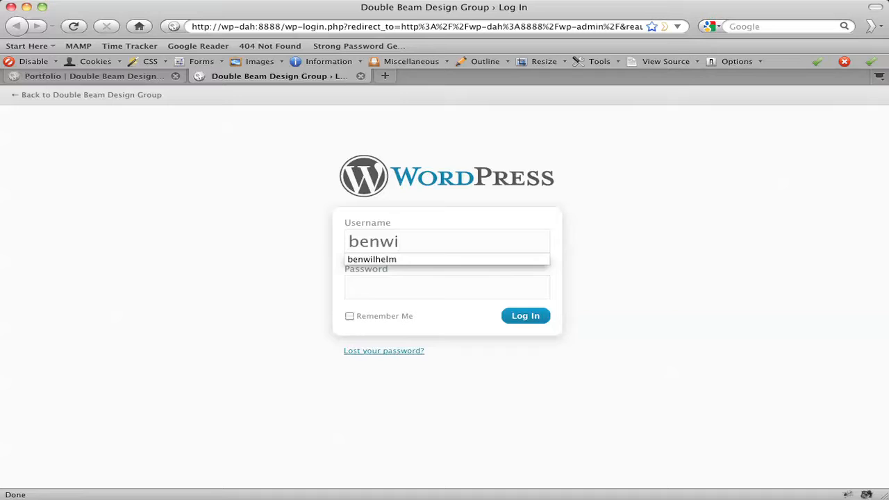
key(Down)
key(Return)
key(Tab)
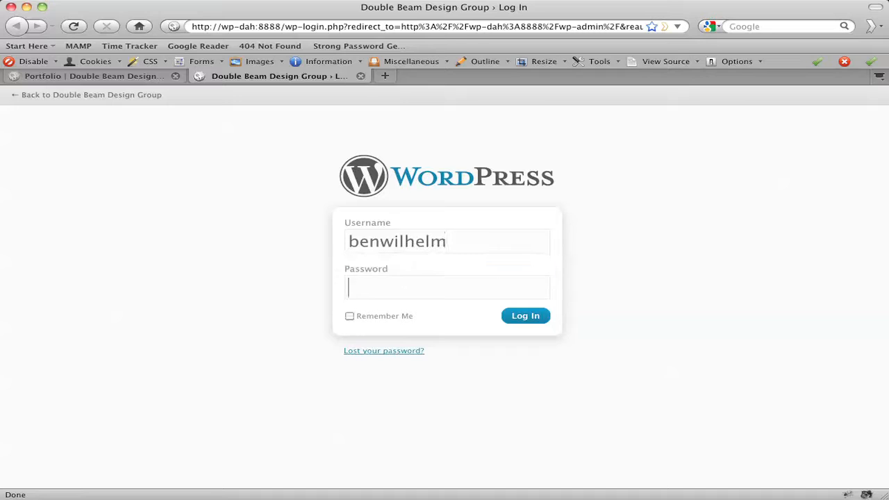
text(***********)
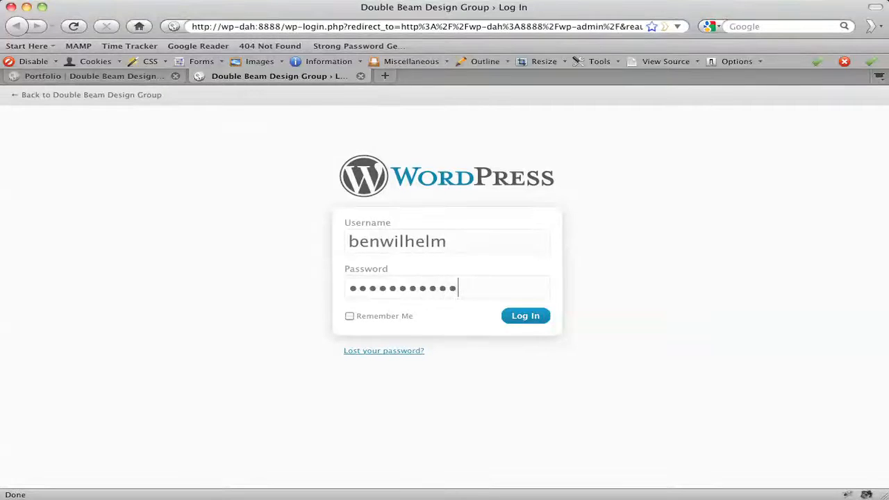
click(519, 321)
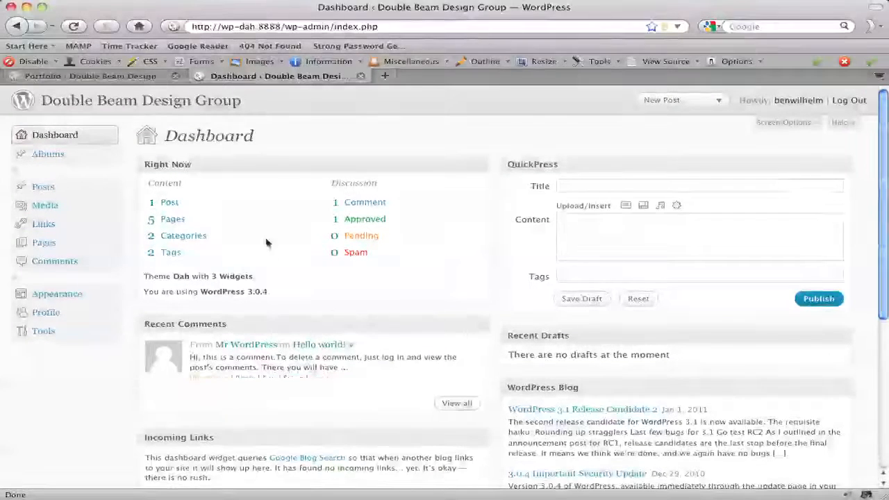
Add a new album titled Curse of the Crying Heart.
click(48, 157)
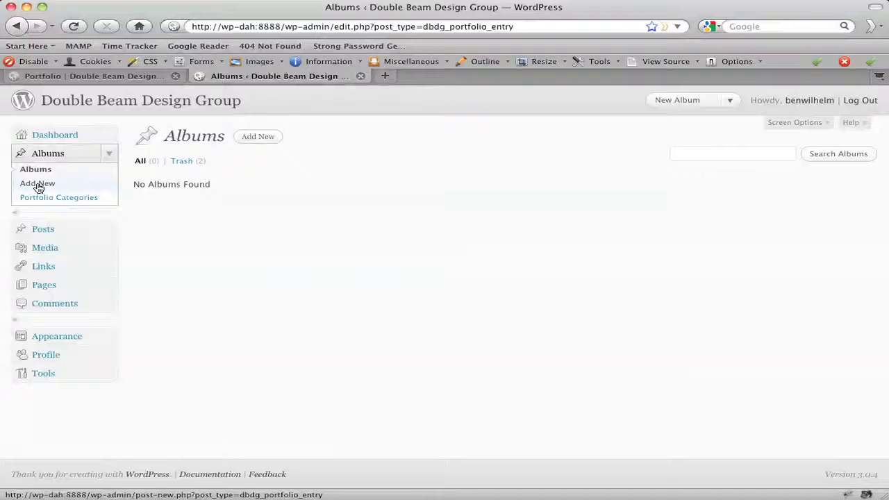
click(45, 184)
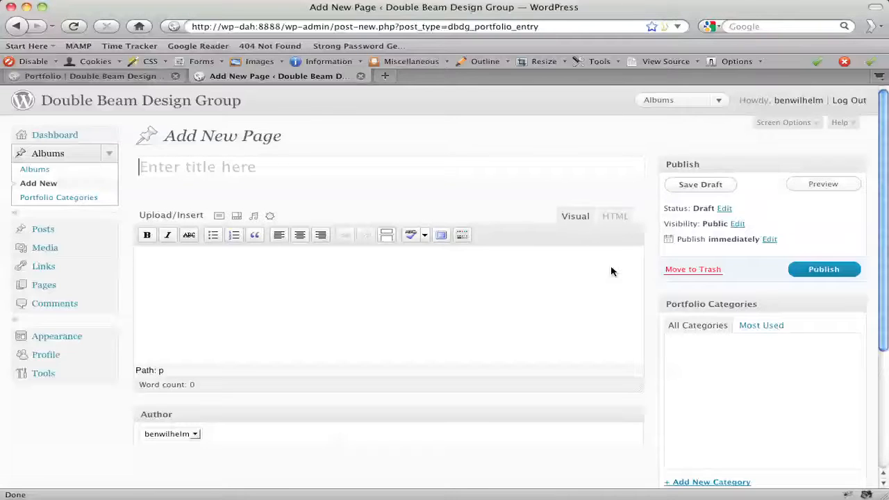
text(Cur)
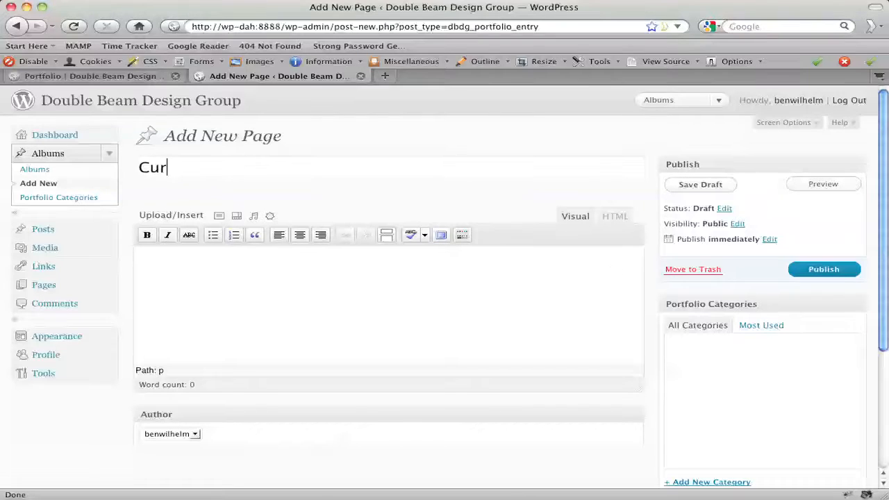
text(se of the Cry)
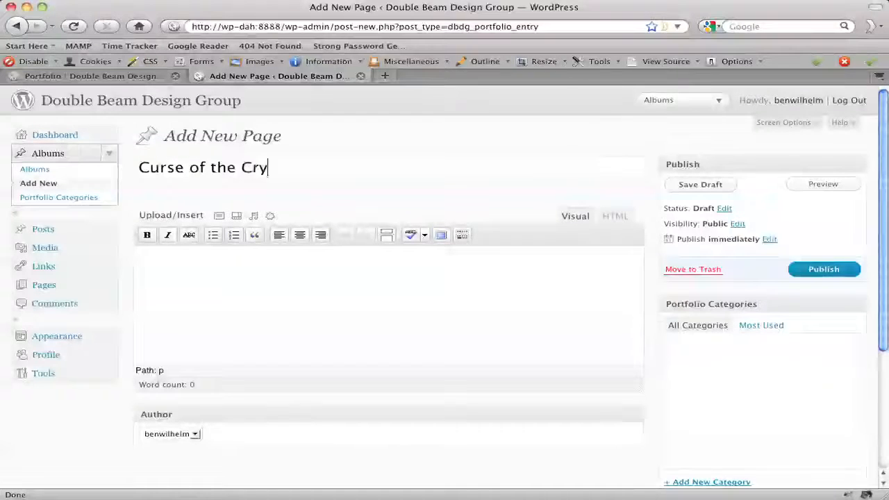
text(ing Heart)
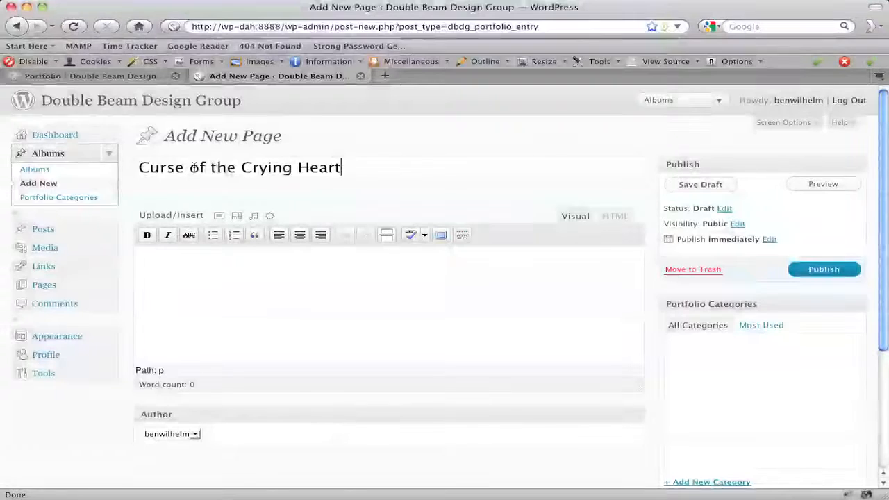
Enter the album description: The House Theatre of Chicago, then the director credit and the scenery credit on separate lines.
click(230, 270)
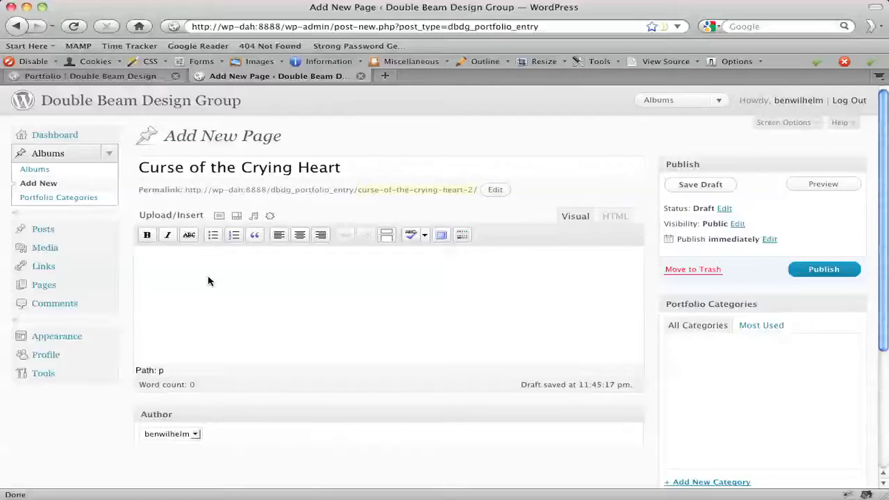
text(The House Theatre of Chicago)
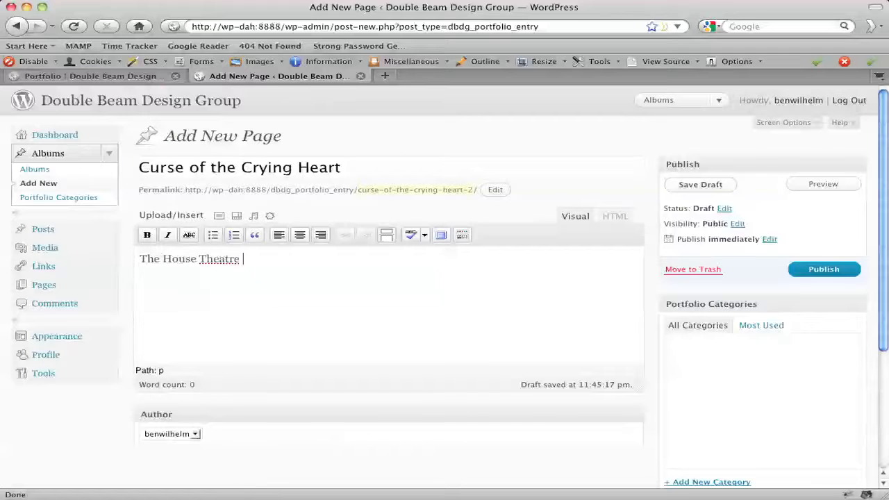
key(Return)
text(Dir)
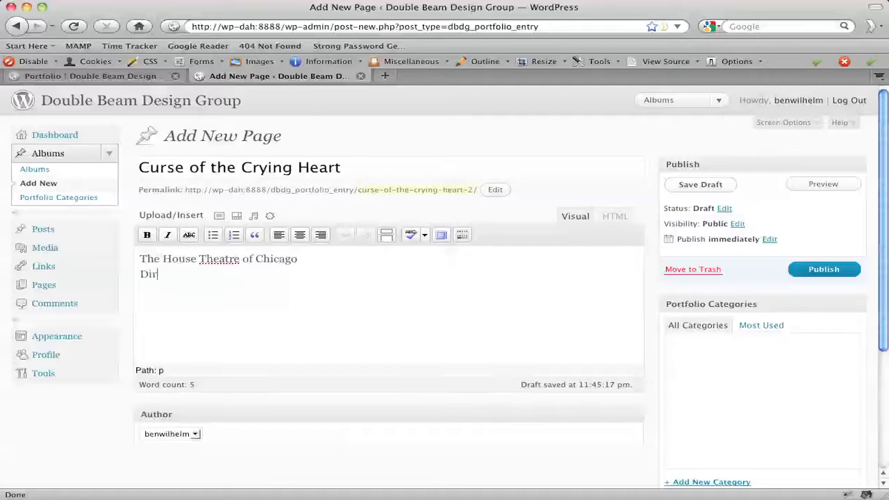
text(ected by Dennis Watkins)
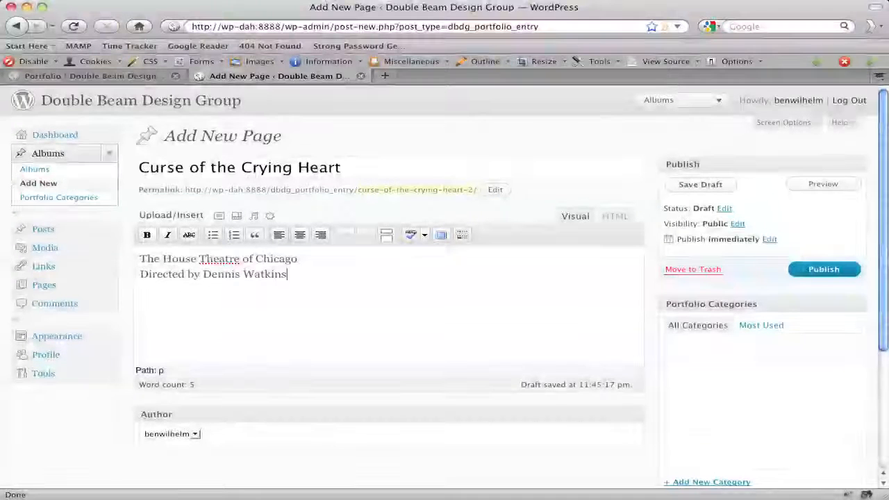
key(Return)
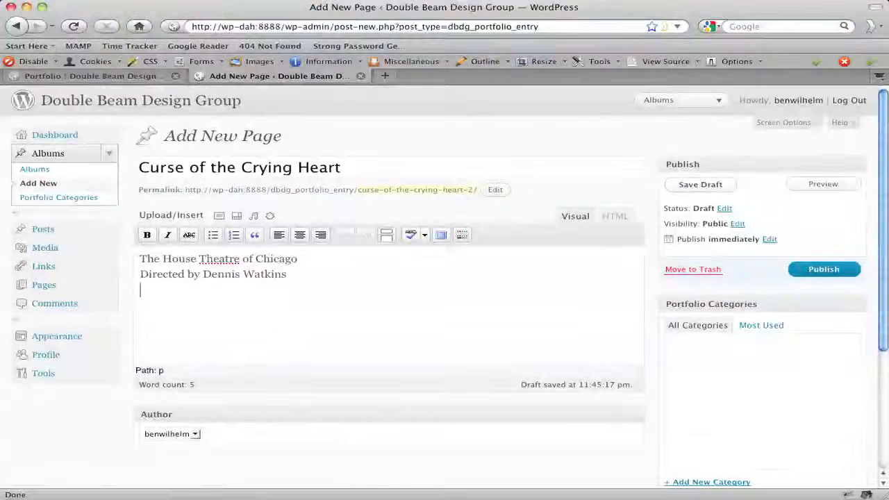
text(Scenery)
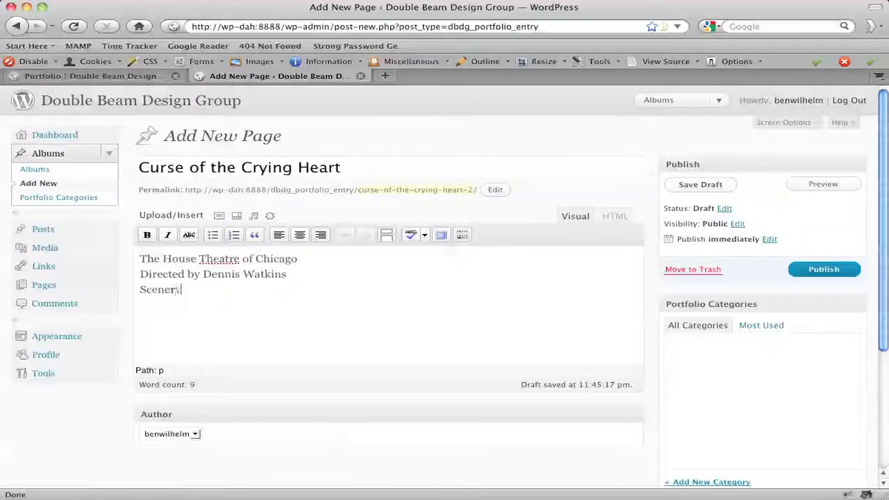
text( By Collette )
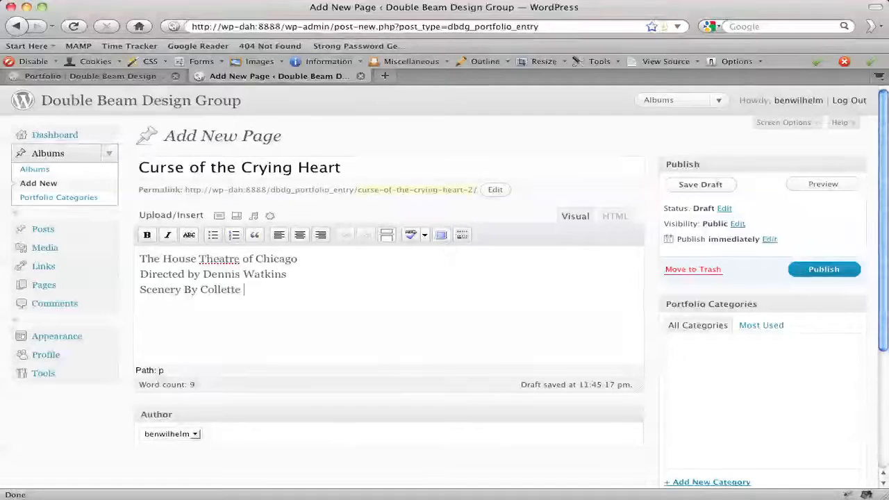
text(Pollard)
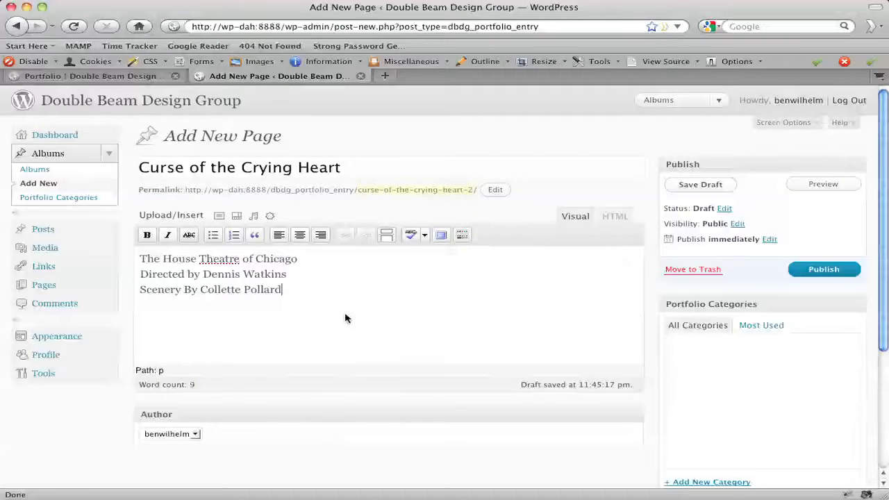
Redo the line break between The House Theatre of Chicago and the director credit.
click(299, 260)
key(Right)
key(Right)
key(BackSpace)
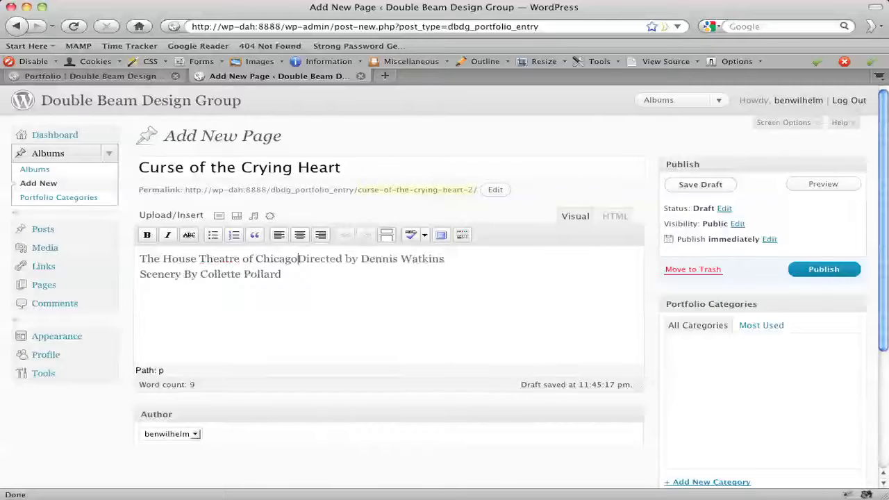
key(Return)
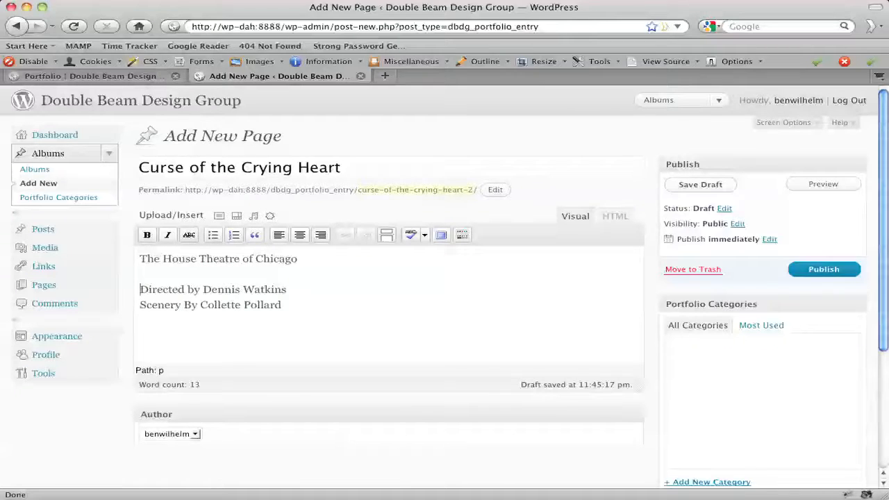
key(Up)
key(Down)
key(BackSpace)
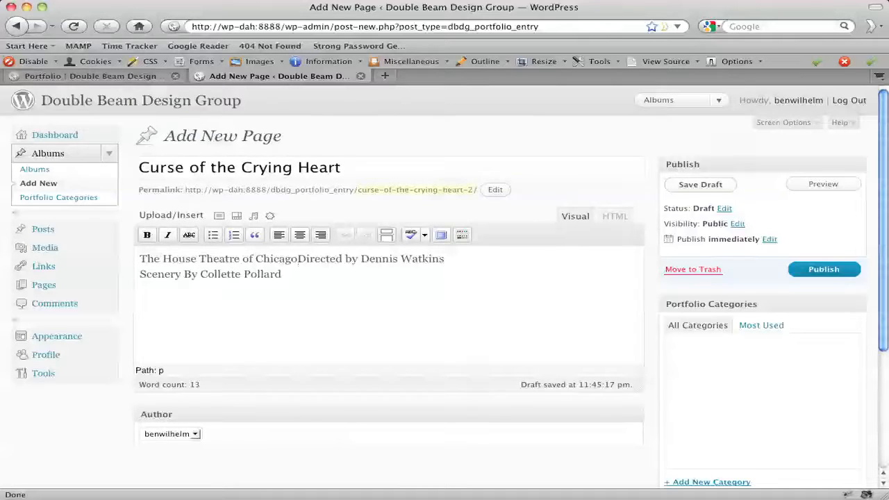
key(Return)
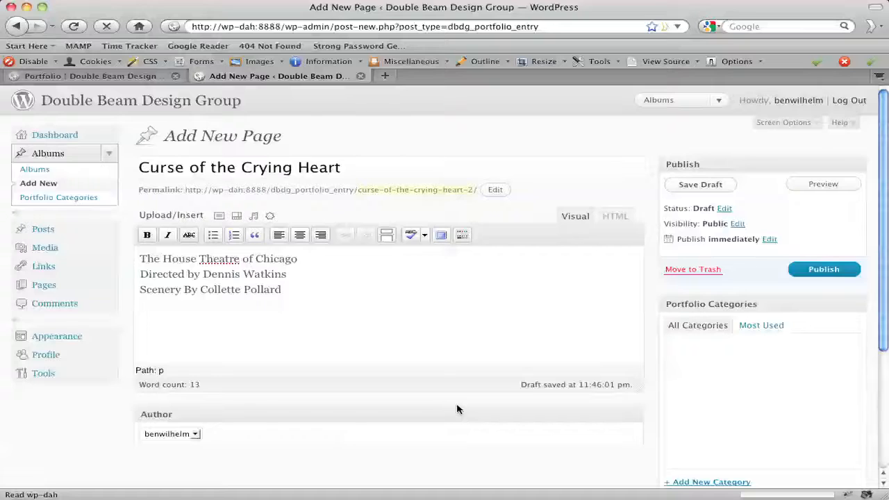
Open the Add an Image uploader, choose to select files, and browse to the curse folder's upload subfolder.
click(219, 219)
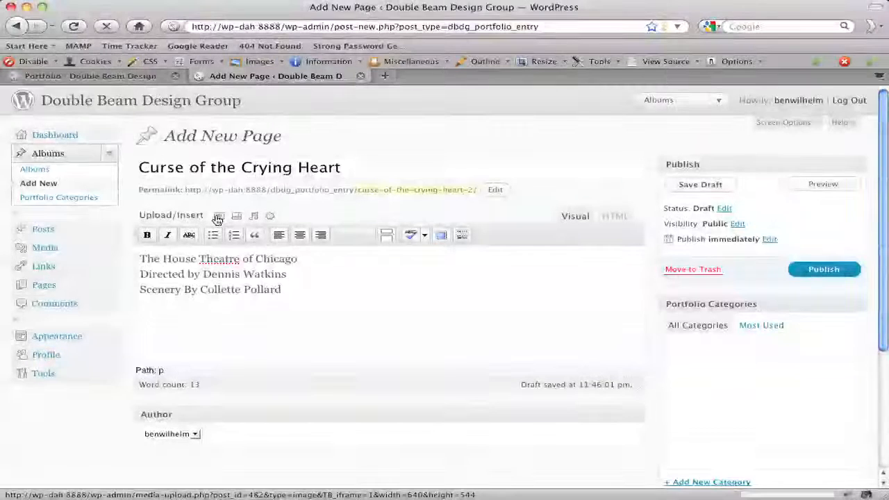
click(220, 219)
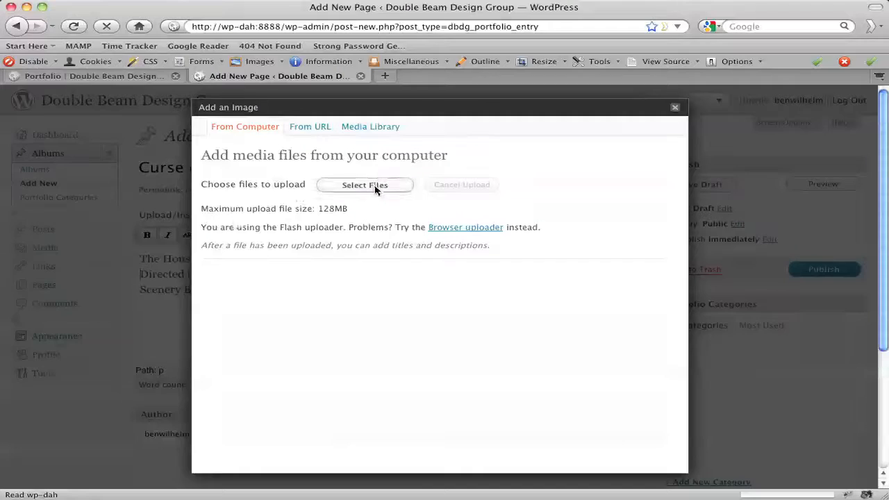
click(378, 185)
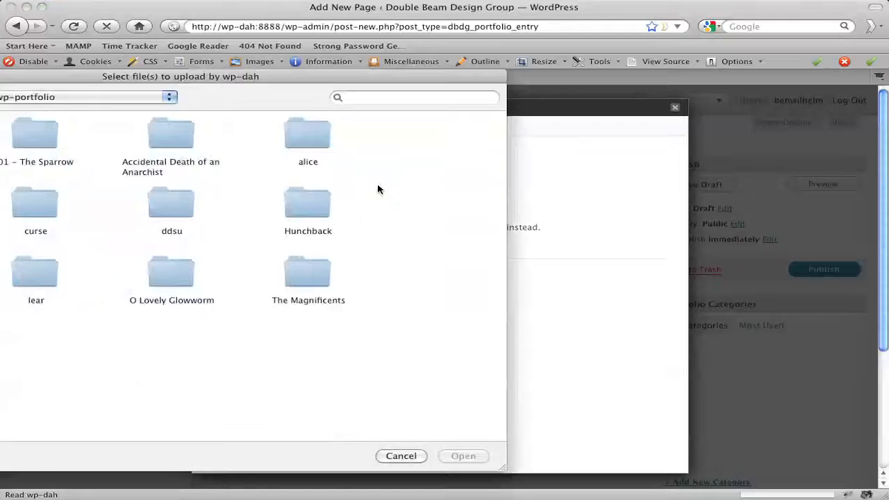
drag(235, 77, 435, 69)
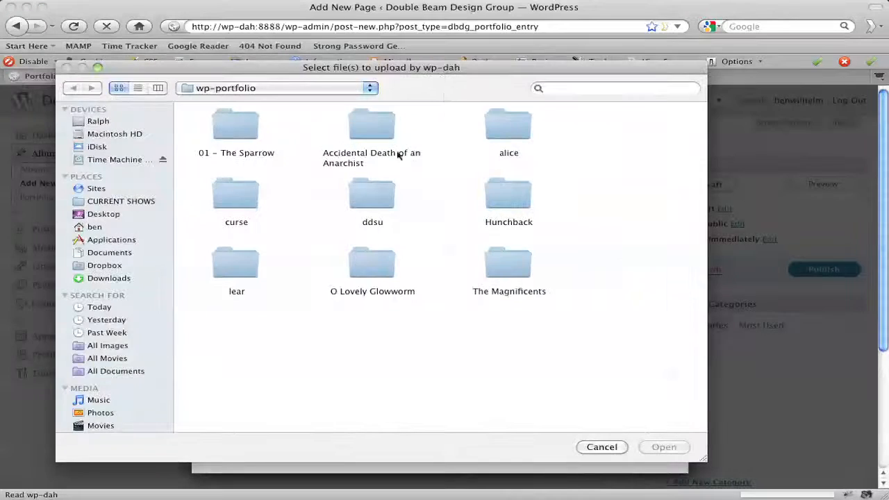
double_click(239, 199)
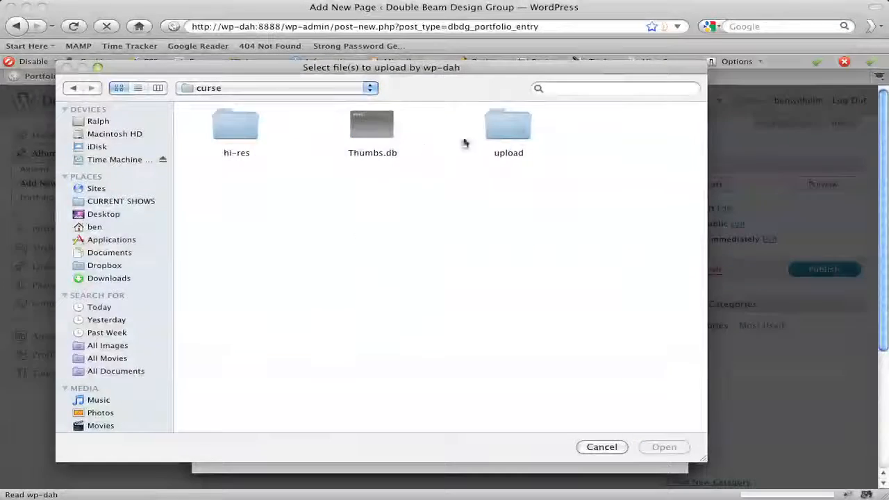
double_click(514, 128)
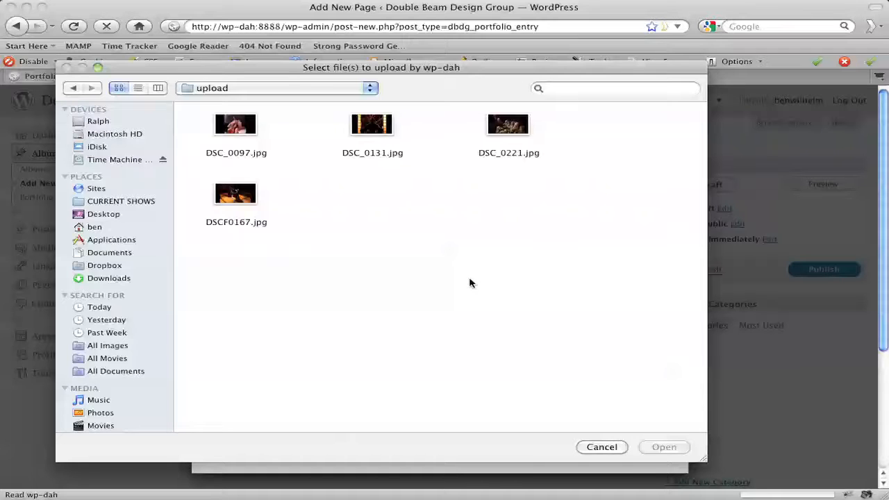
Select the four images DSC_0097.jpg, DSC_0131.jpg, DSC_0221.jpg and DSCF0167.jpg for upload.
click(236, 126)
shift+click(380, 141)
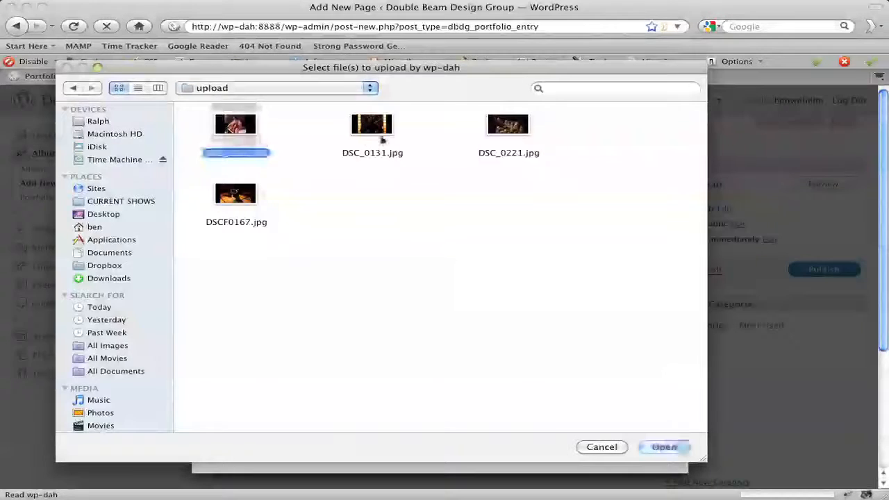
shift+click(520, 135)
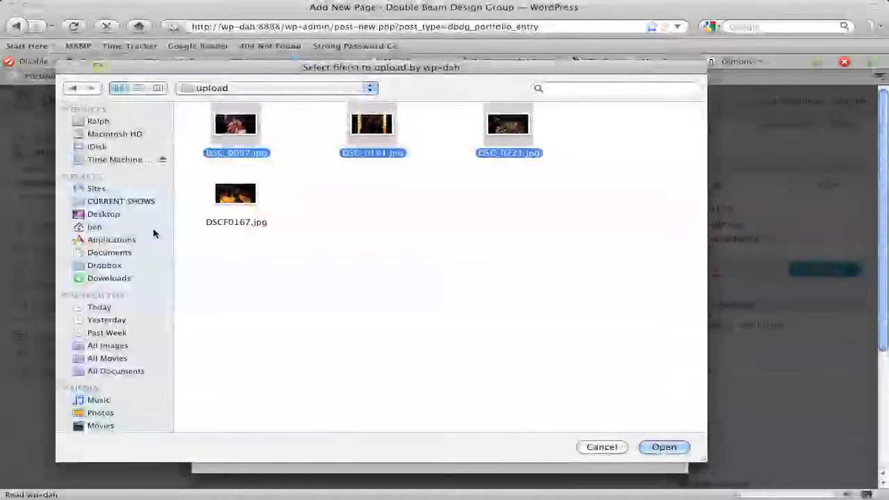
shift+click(250, 198)
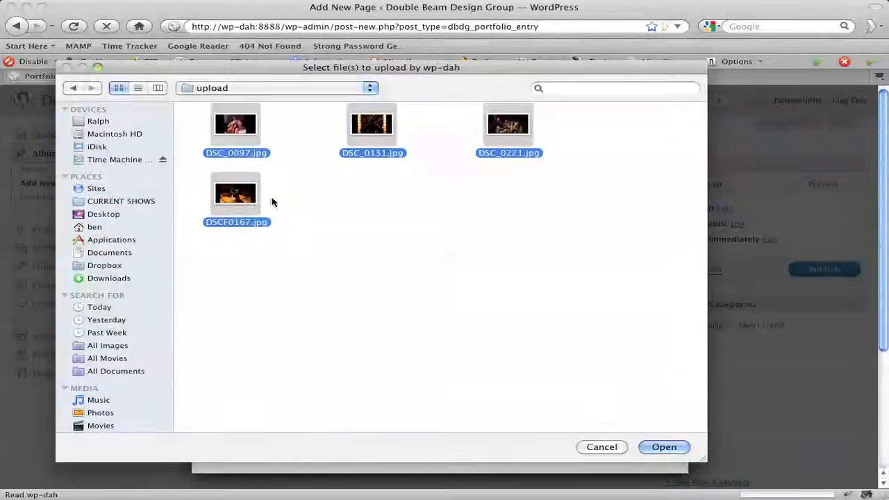
Upload the selected images and retitle DSC_0097 as Sakurako's Lament.
click(669, 446)
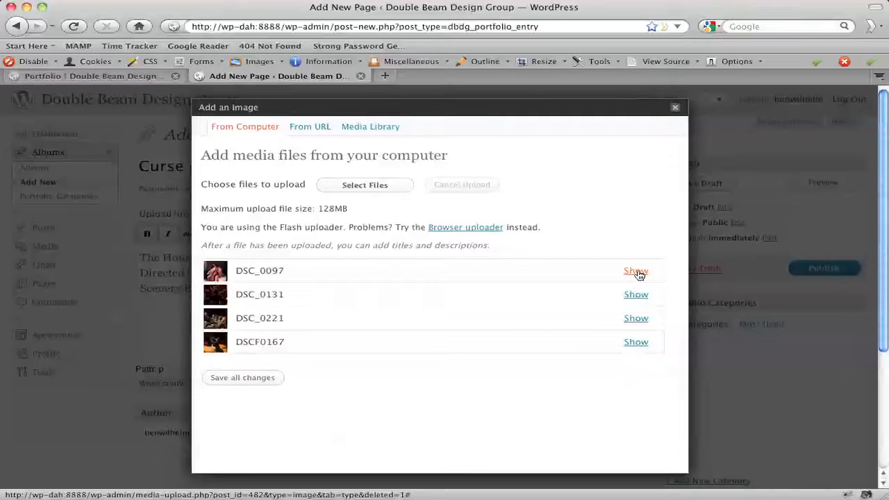
click(635, 272)
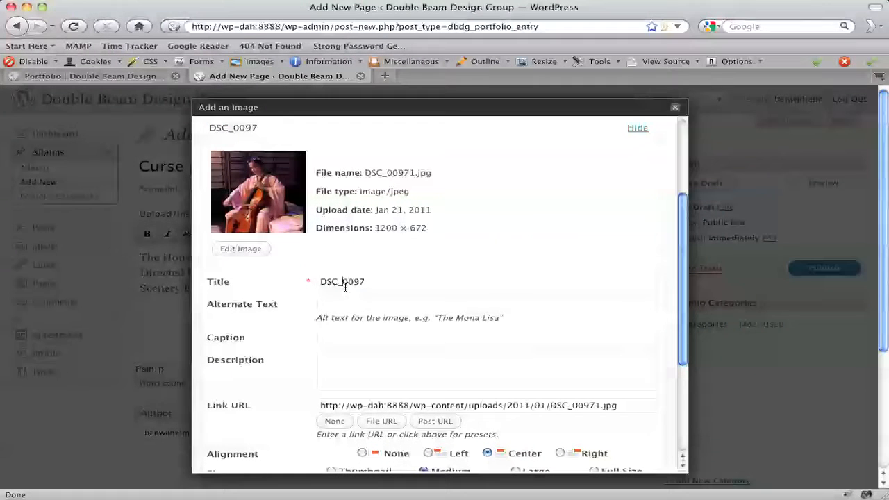
triple_click(342, 286)
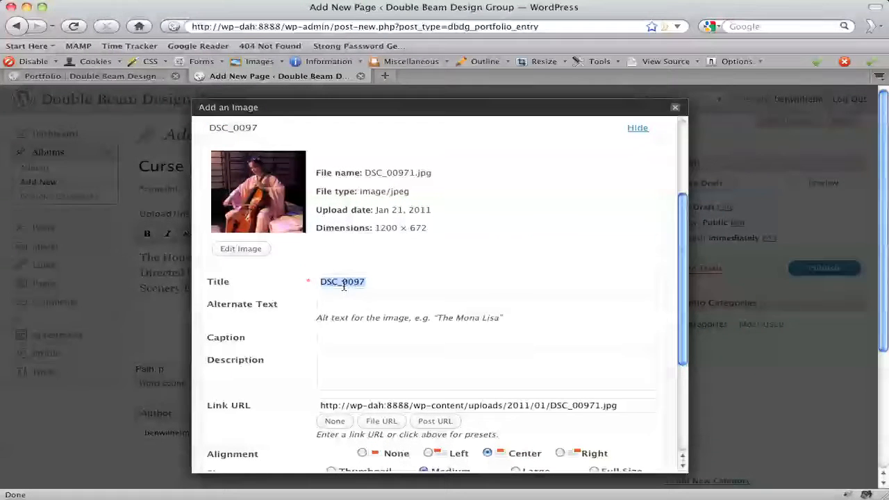
text(Sakurako)
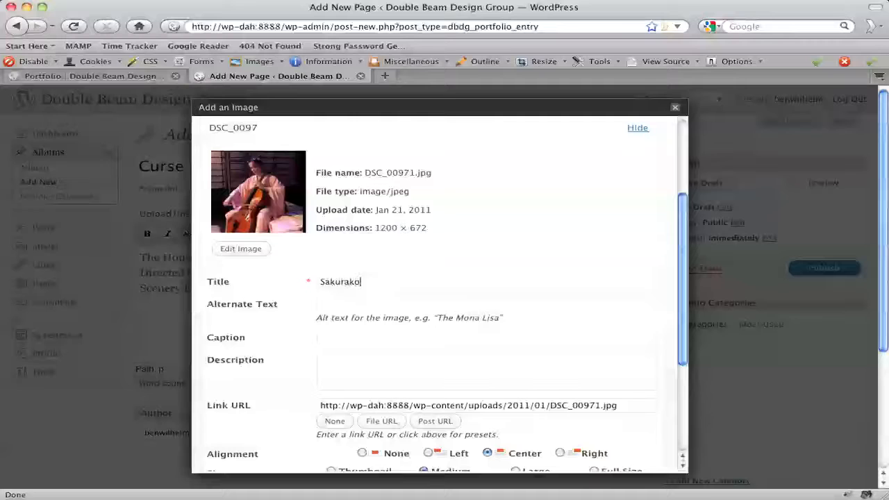
text('s Lament)
Enter This is a Caption as the caption for Sakurako's Lament.
click(377, 303)
click(341, 338)
click(413, 366)
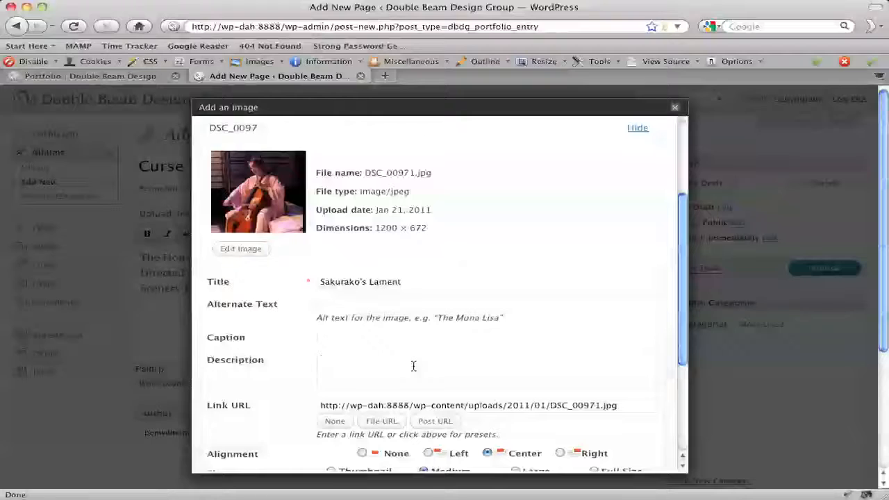
click(335, 338)
click(342, 338)
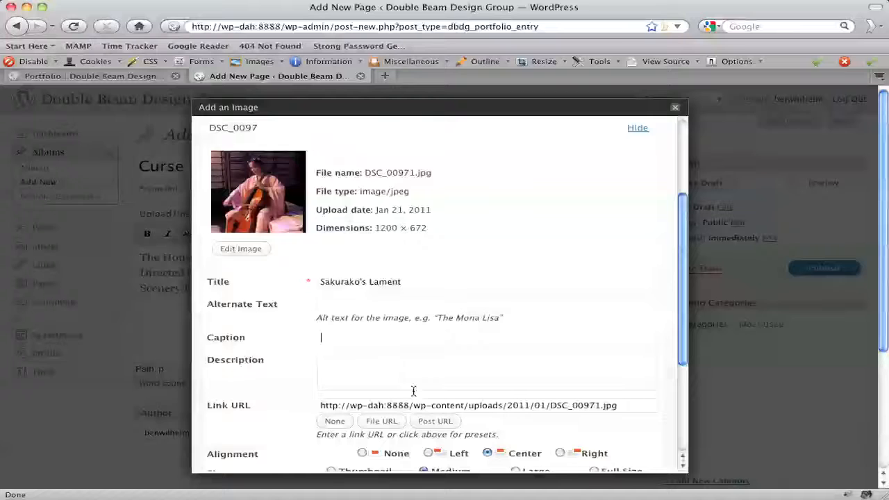
text(This is a C)
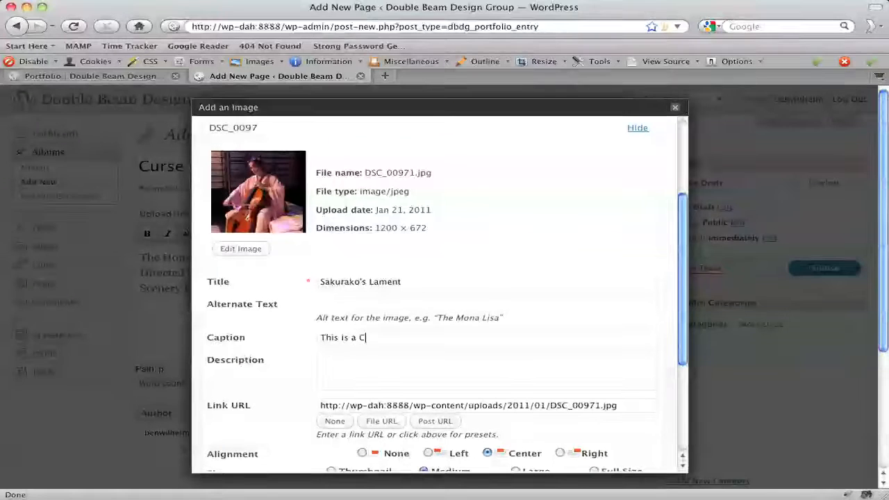
text(aption)
text(This is a)
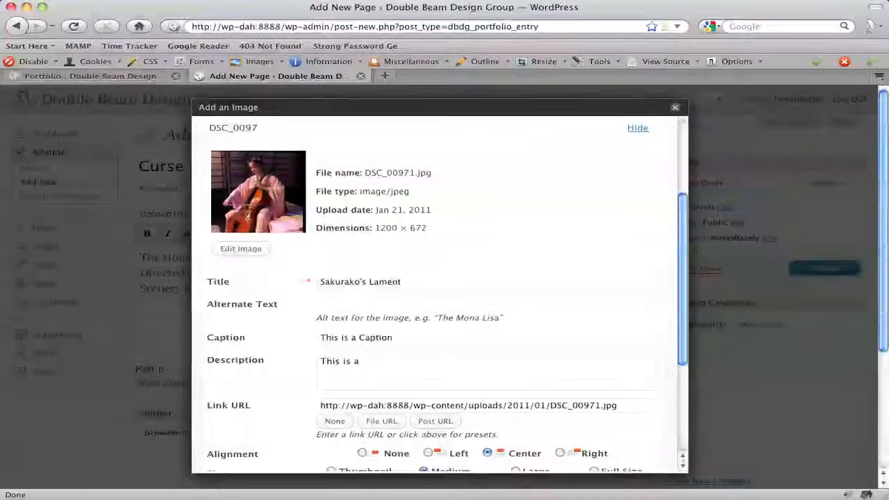
text( description.)
Enter the description This is a description. followed by pasted placeholder paragraph text.
key(super+v)
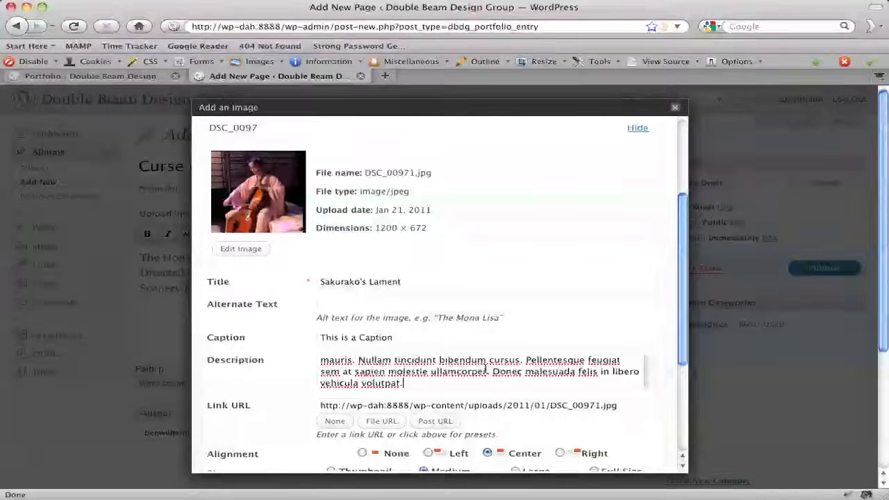
Review the filled details of Sakurako's Lament and collapse its detail panel.
scroll(567, 385, up, 3)
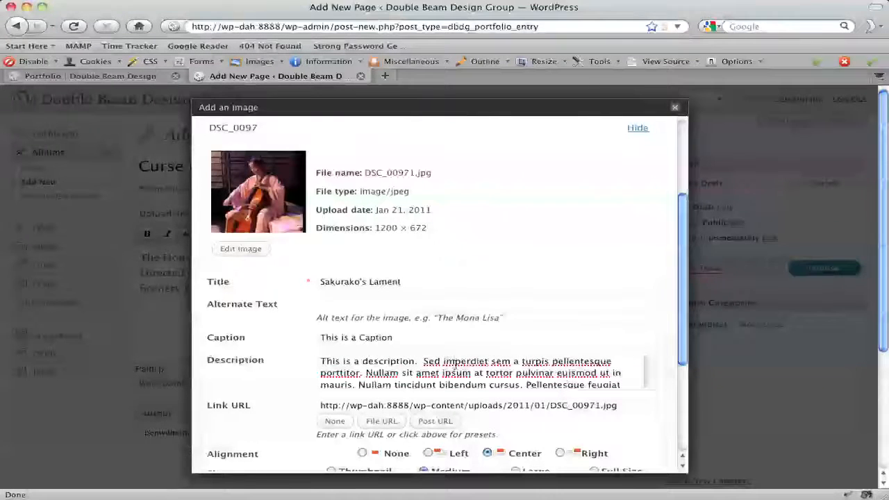
scroll(273, 383, down, 3)
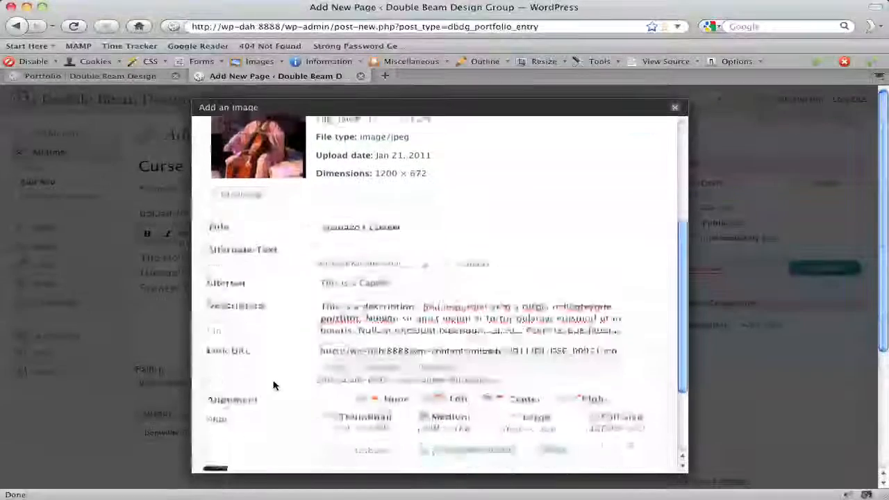
scroll(273, 384, down, 2)
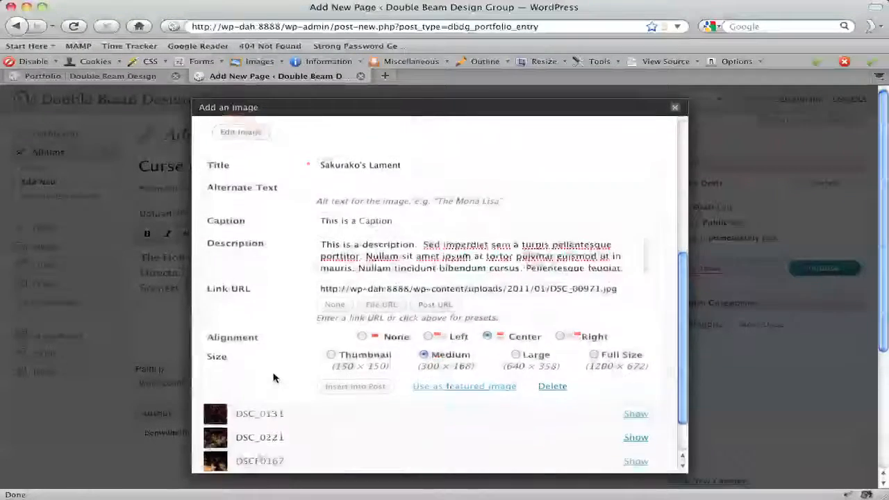
scroll(273, 381, up, 5)
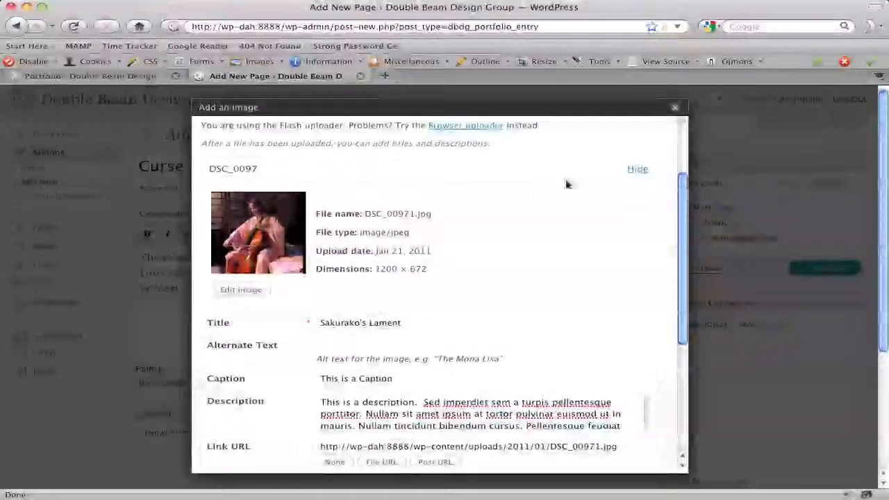
scroll(638, 172, up, 1)
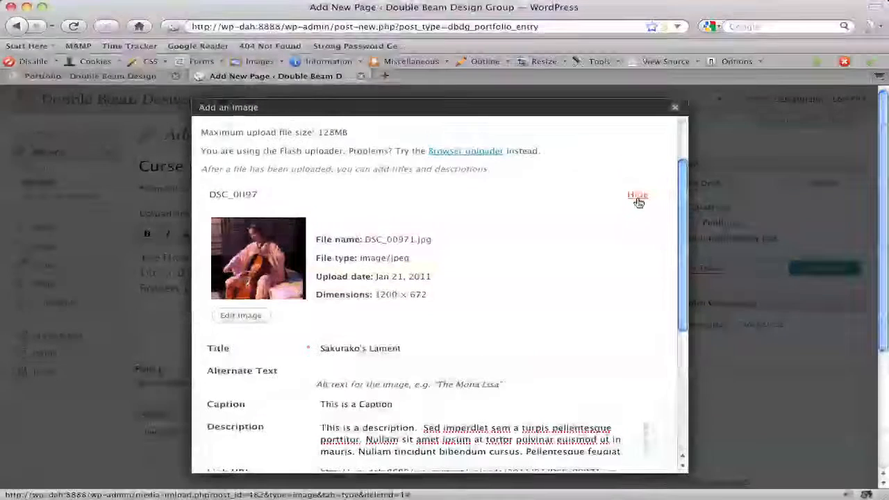
click(637, 199)
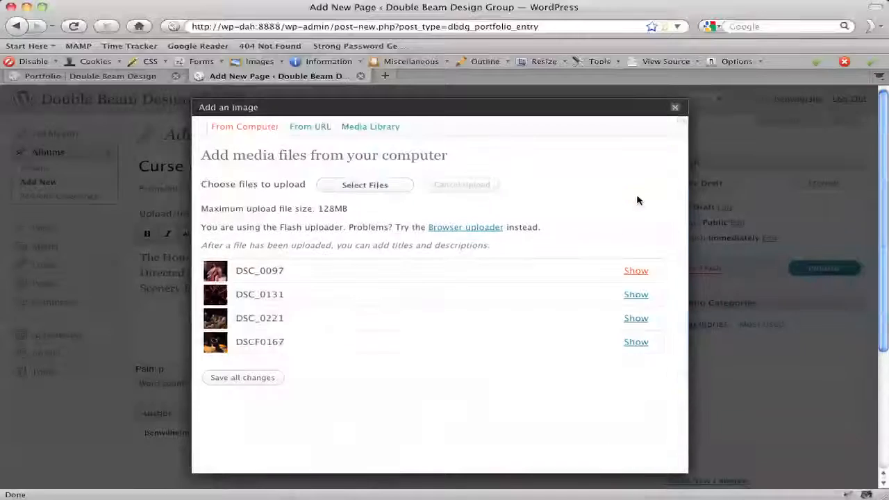
Open DSC_0131's details and retitle it Black Ghost.
click(635, 296)
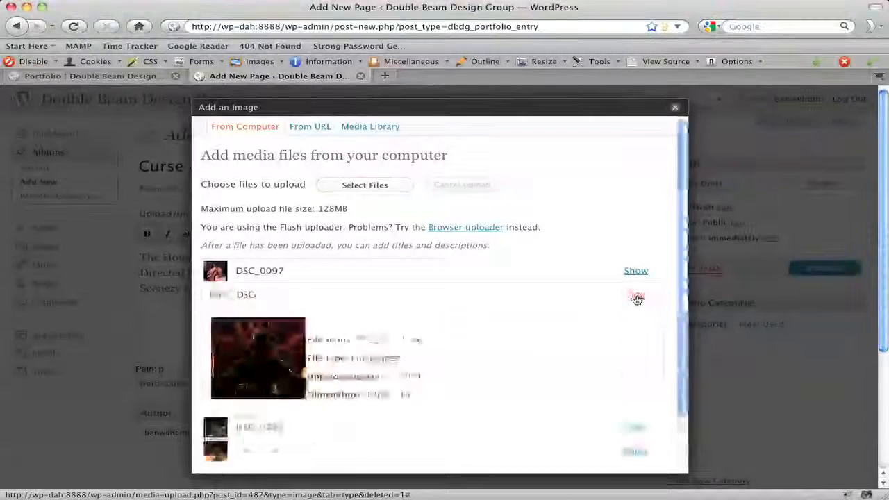
scroll(478, 298, down, 5)
drag(369, 248, 232, 248)
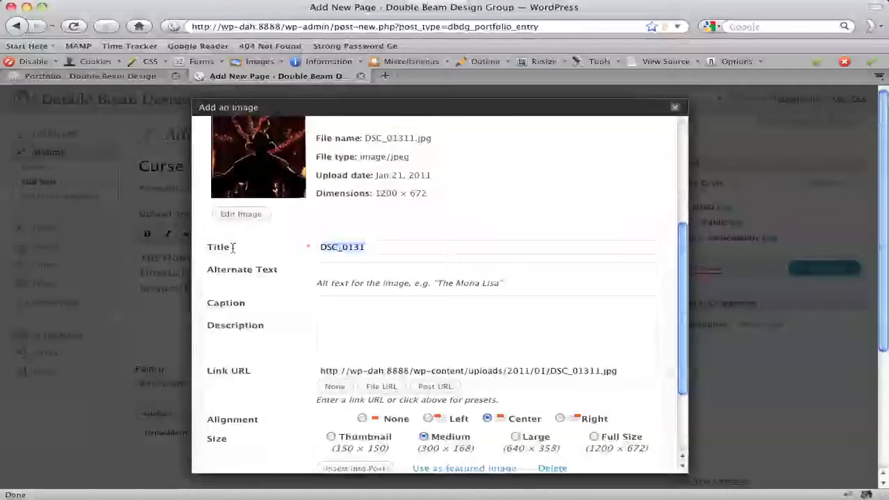
text(Black )
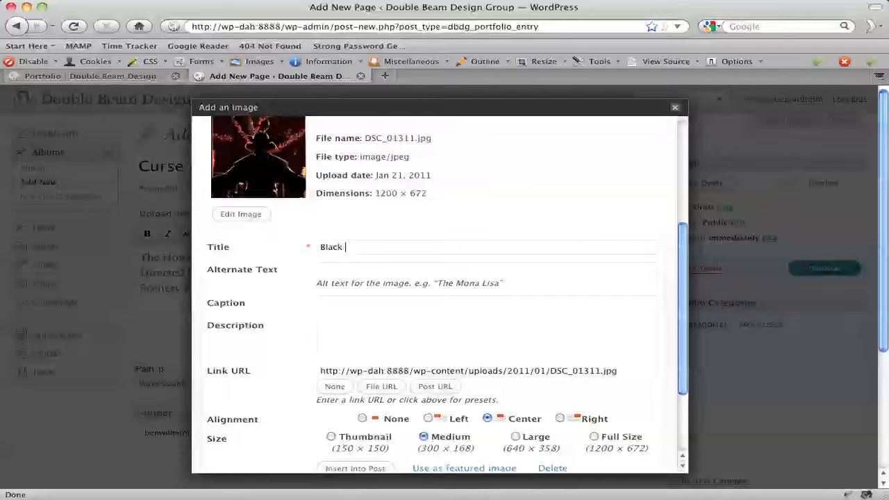
text(Ghost)
text(This i)
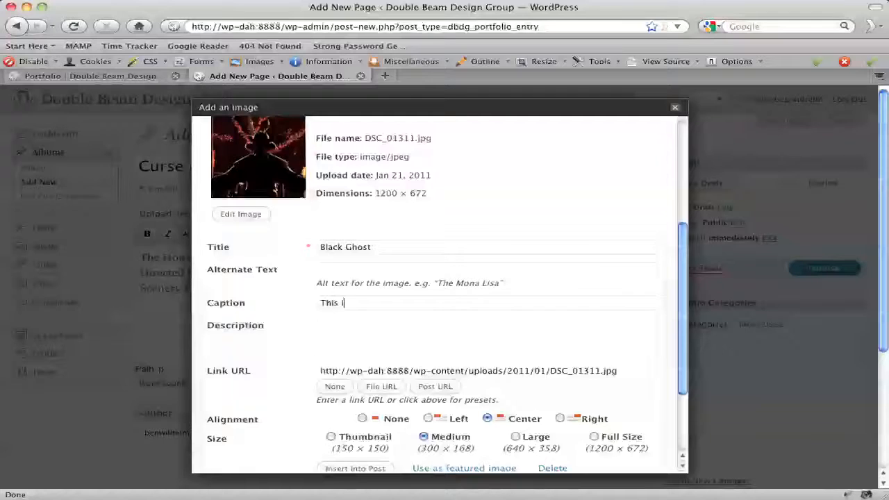
text(s a Caption)
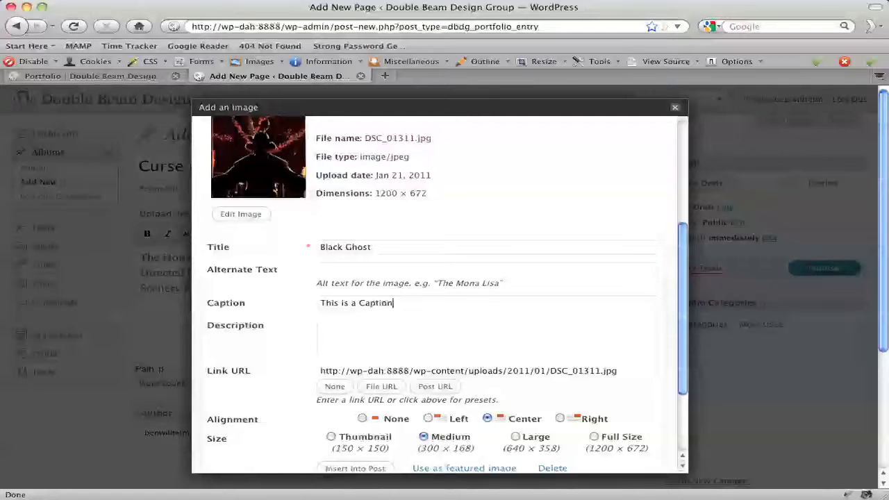
Set Black Ghost's caption to This is a Caption and collapse its detail panel.
key(Return)
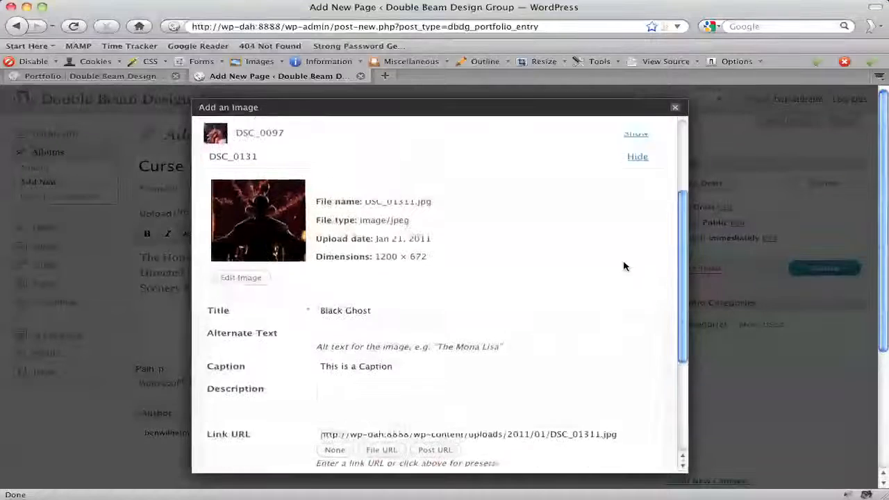
click(639, 163)
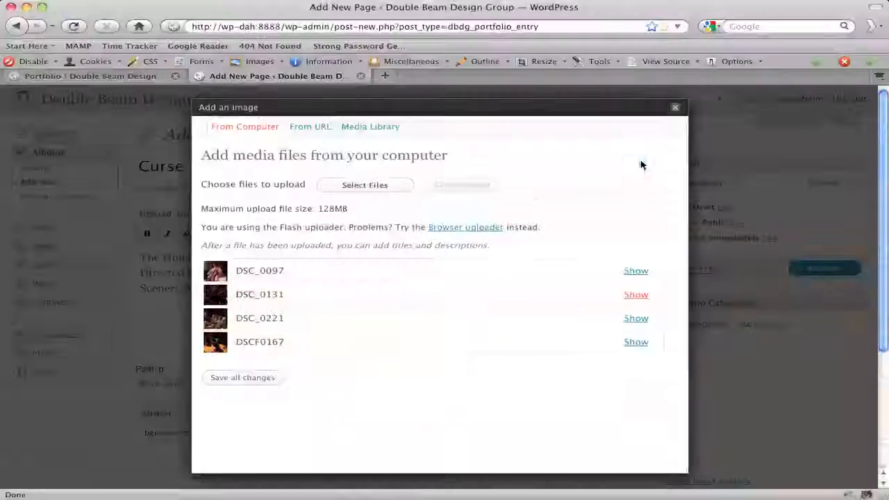
Open DSC_0221's details and retitle it Assassination Attempt.
click(637, 320)
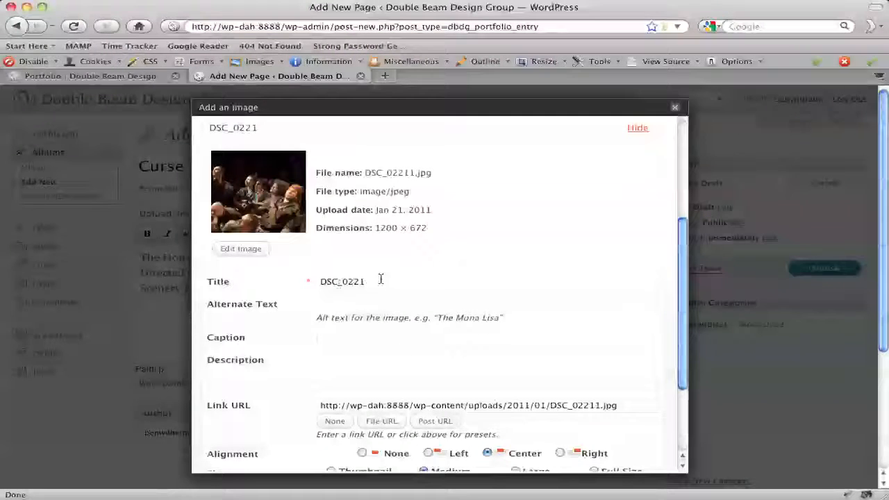
drag(318, 281, 447, 290)
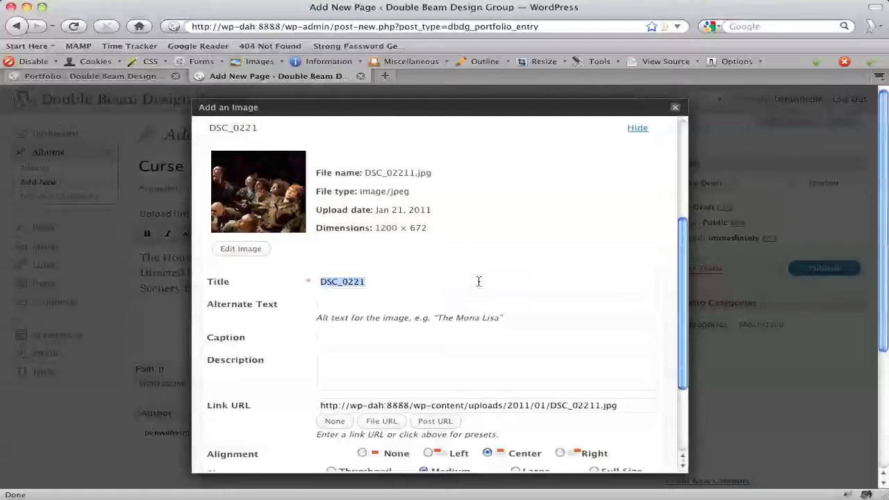
text(Assassination)
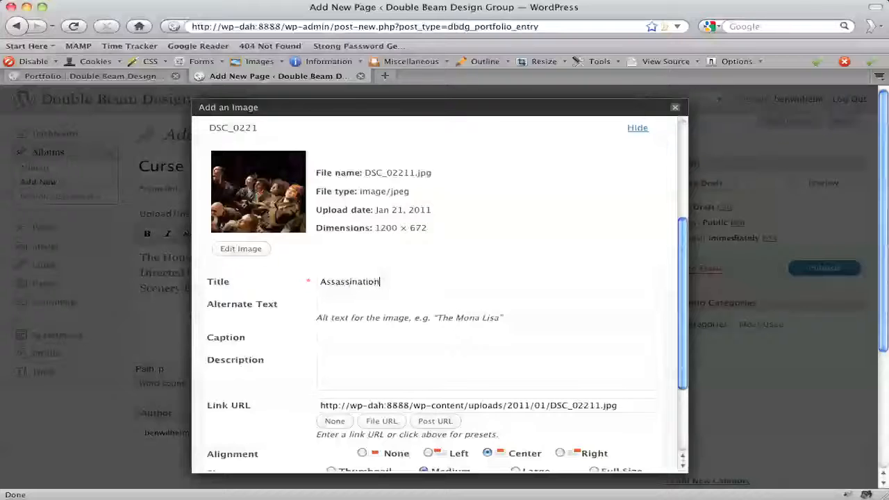
text( Attempt)
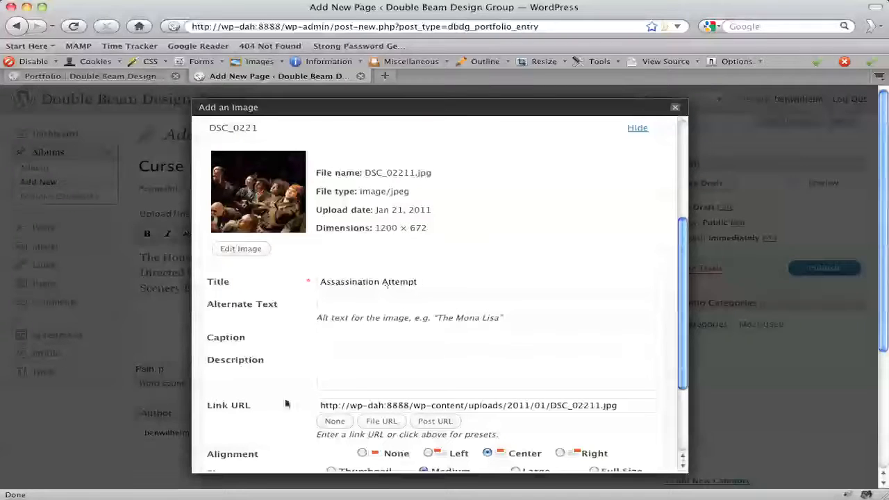
Enter the description Longer Description. plus pasted placeholder text for Assassination Attempt, then collapse its panel.
click(391, 373)
text(Longer Descriptio)
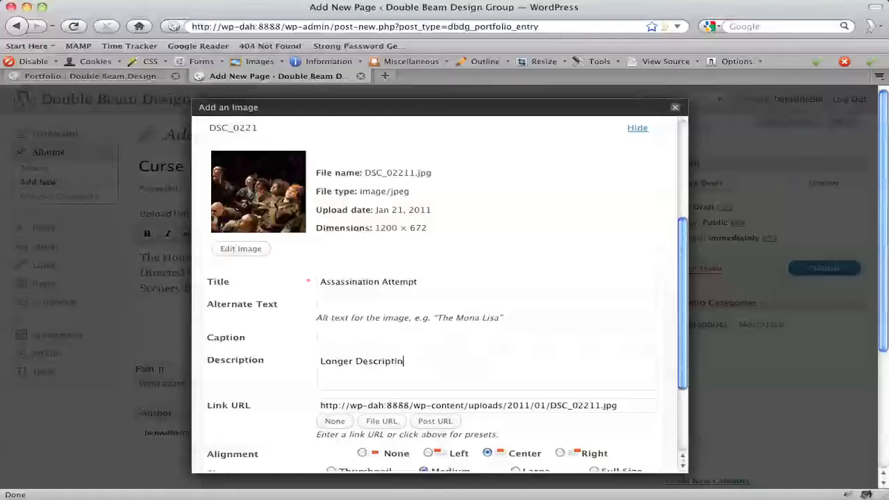
text(n.)
key(super+v)
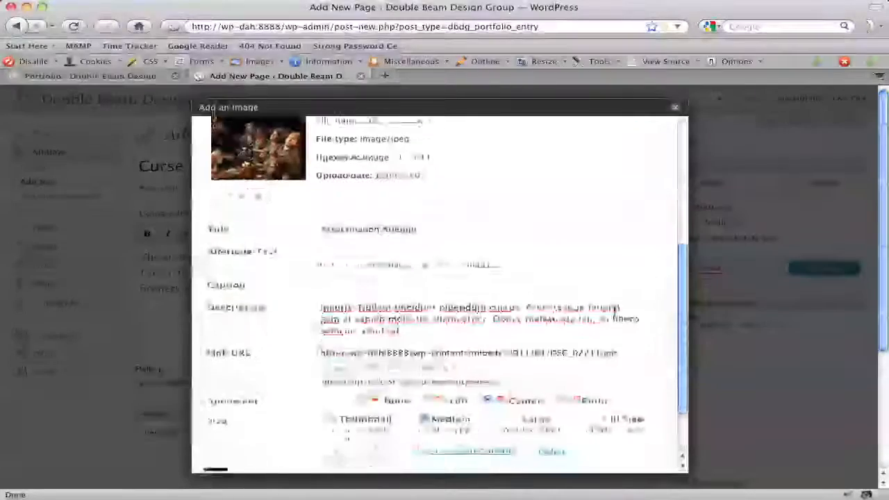
scroll(579, 306, up, 3)
click(636, 194)
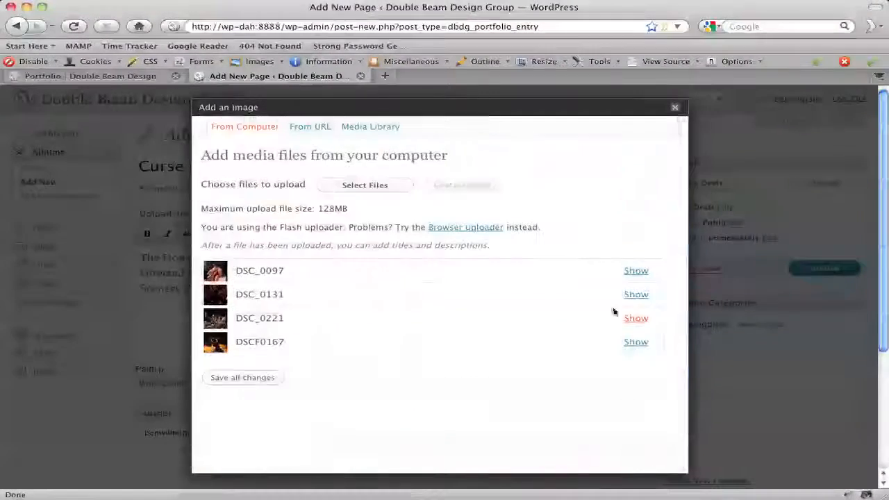
Open DSCF0167's details and retitle it Shards.
click(636, 342)
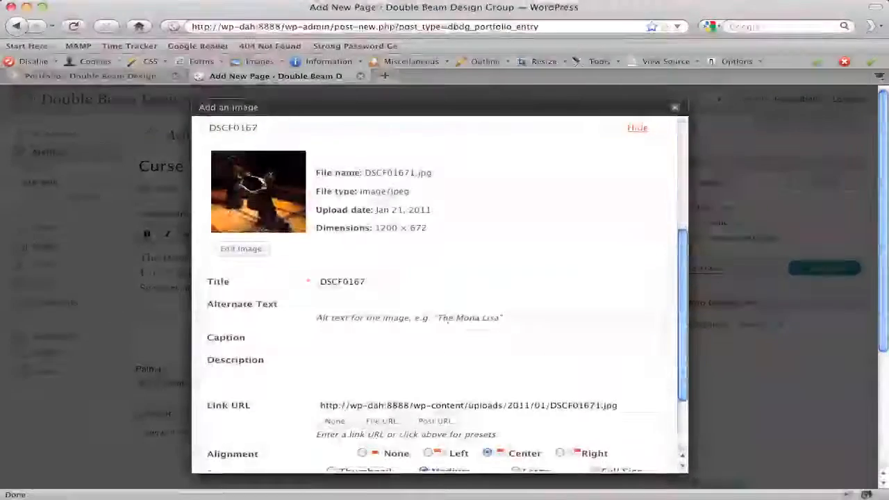
drag(378, 280, 305, 273)
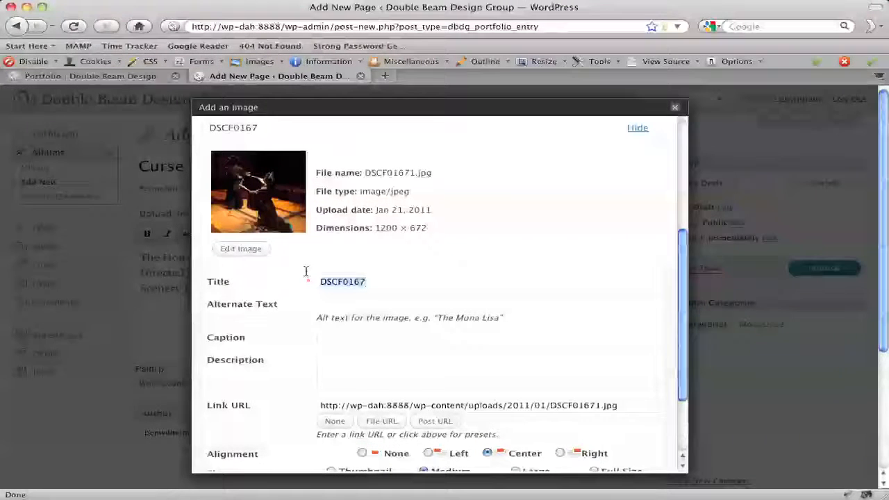
text(Shards)
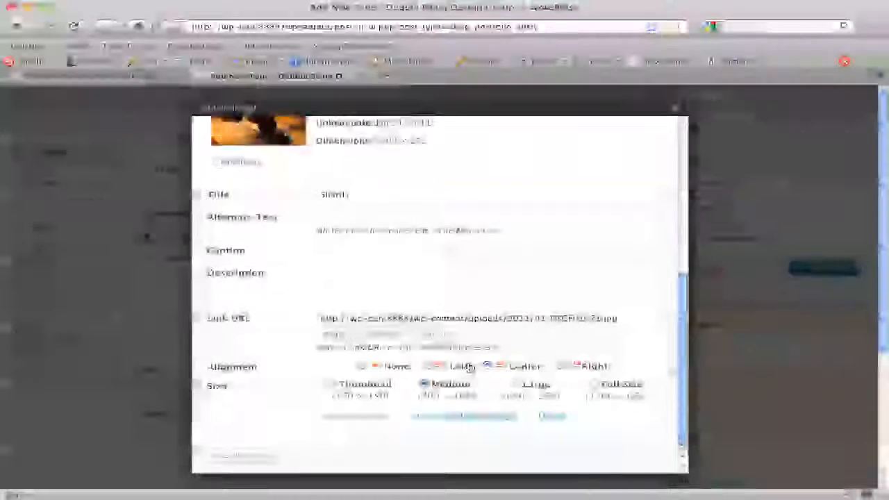
scroll(468, 366, up, 5)
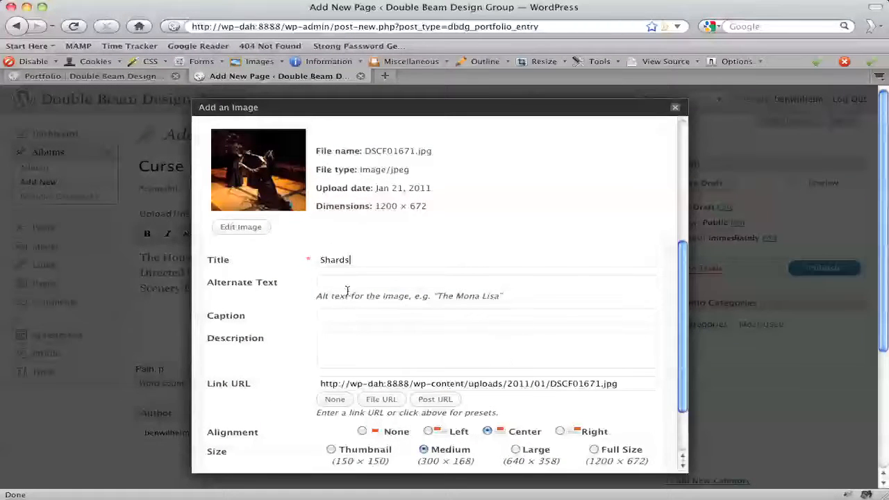
double_click(332, 259)
key(BackSpace)
text(The)
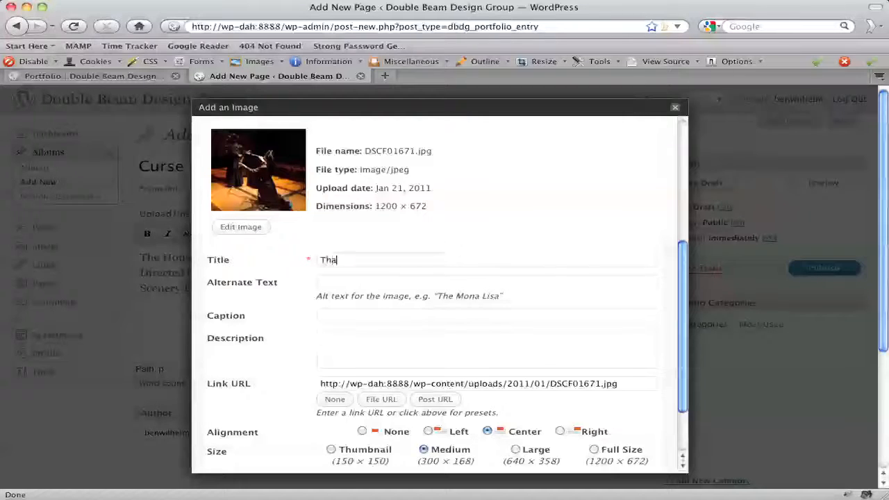
key(BackSpace)
key(BackSpace)
key(BackSpace)
text(Shards)
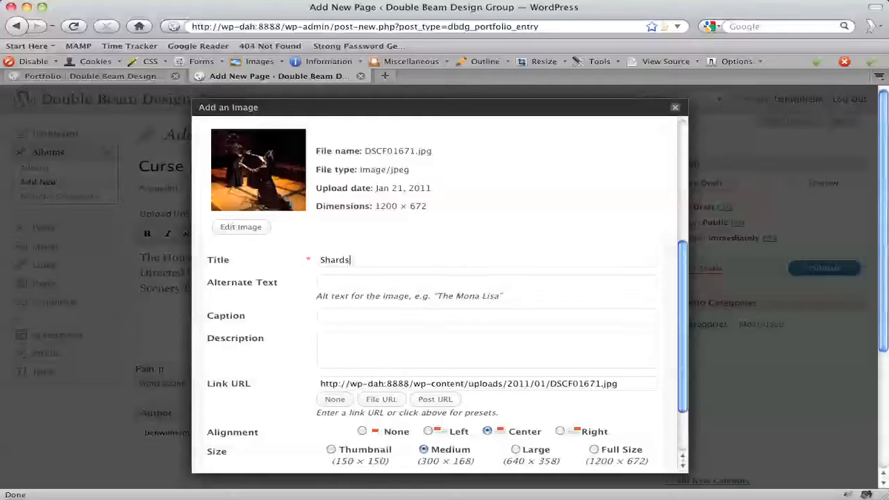
Collapse the Shards detail panel and save all changes to the uploaded images.
scroll(597, 178, up, 5)
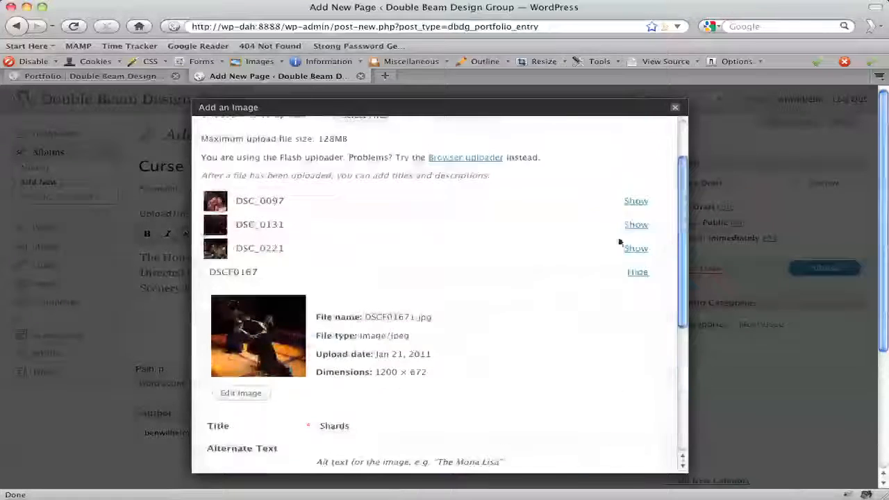
click(638, 274)
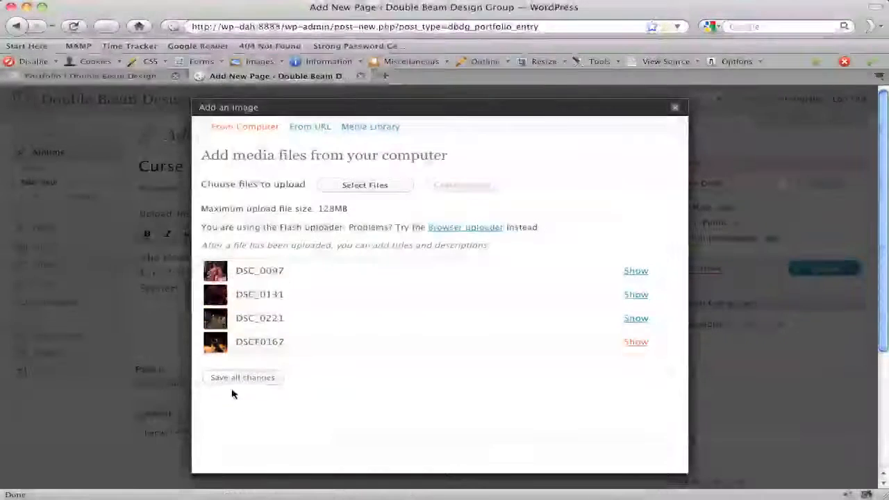
click(237, 379)
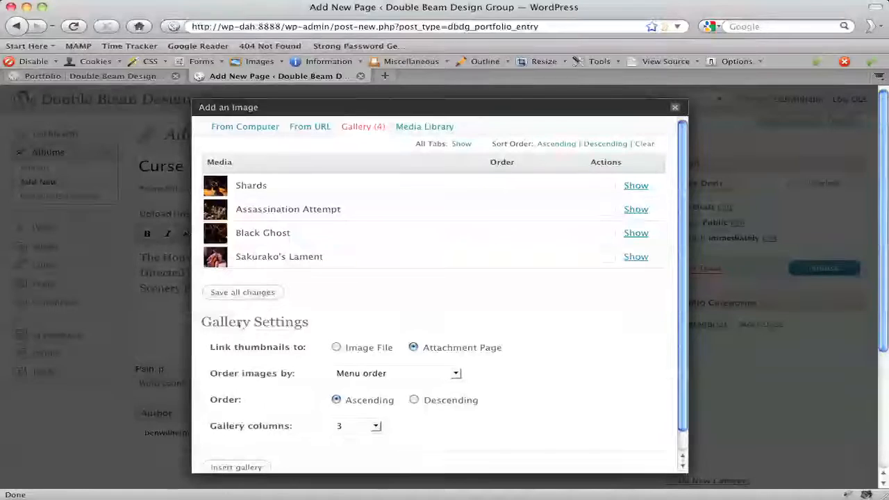
Set the gallery order to 10, 20, 30 and 40 for Black Ghost, Sakurako's Lament, Assassination Attempt and Shards, and save.
scroll(333, 292, down, 1)
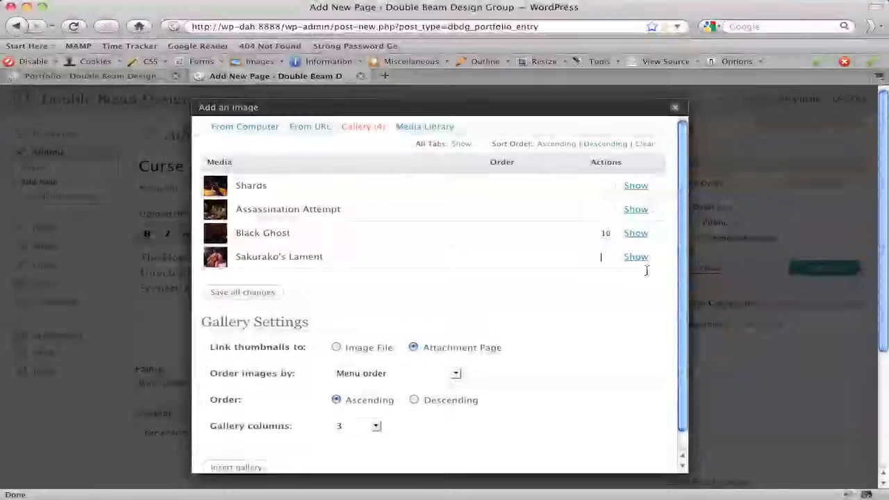
key(Tab)
text(2)
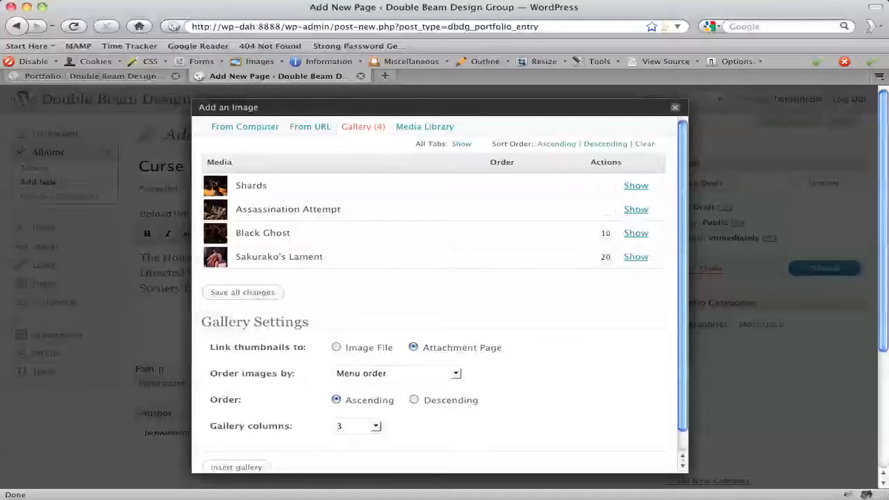
click(602, 209)
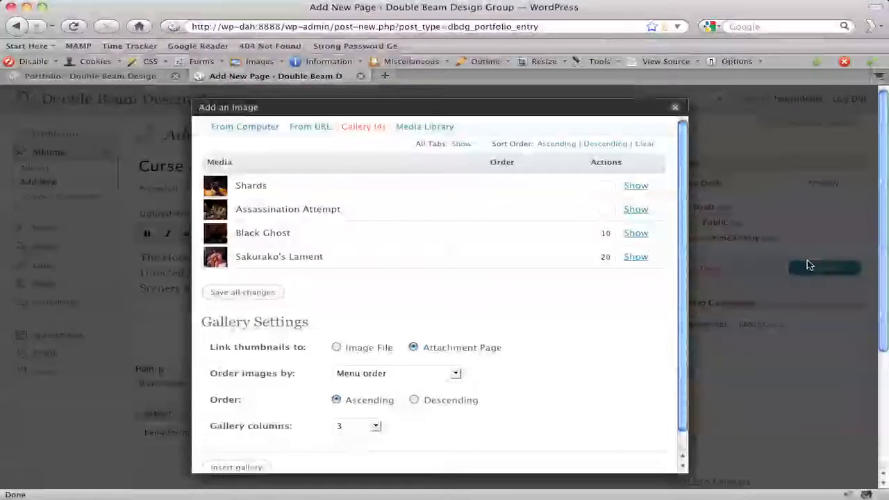
text(30)
click(595, 185)
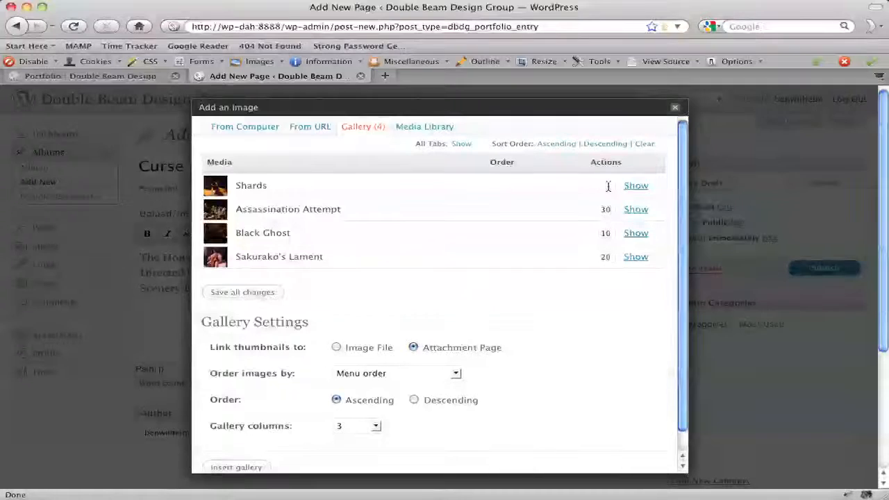
text(40)
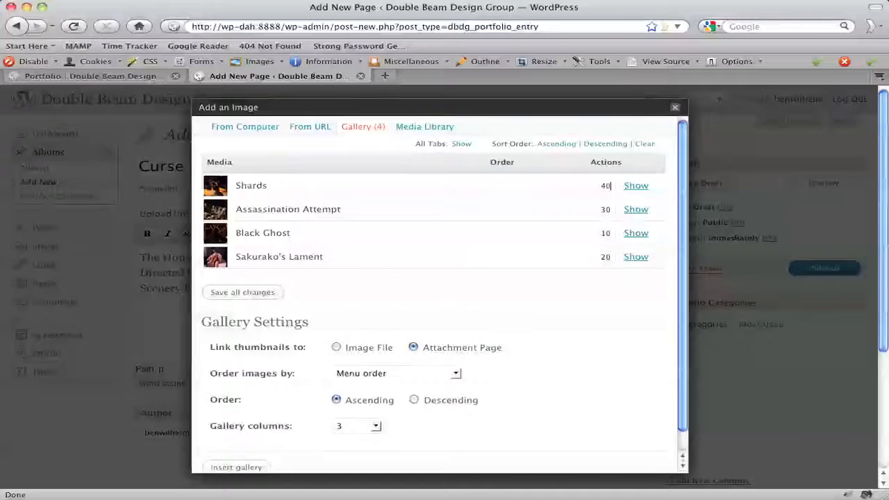
click(238, 292)
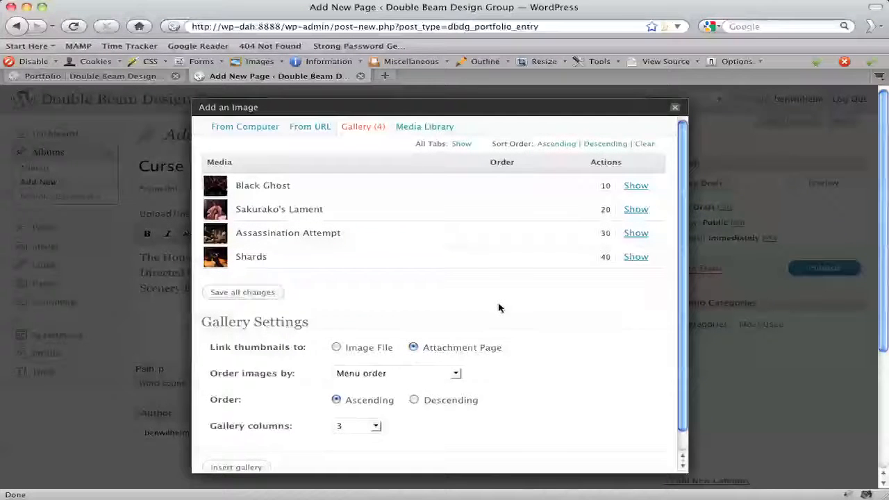
click(263, 292)
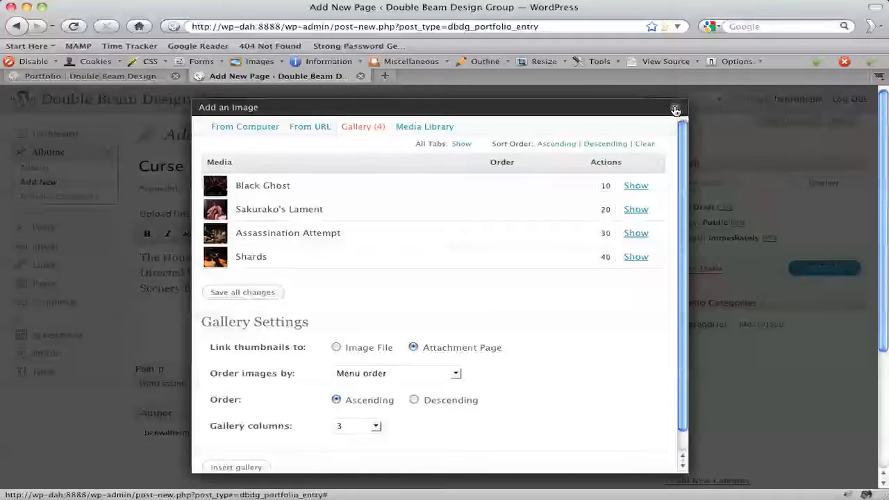
Close the image dialog and publish the Curse of the Crying Heart album.
click(675, 109)
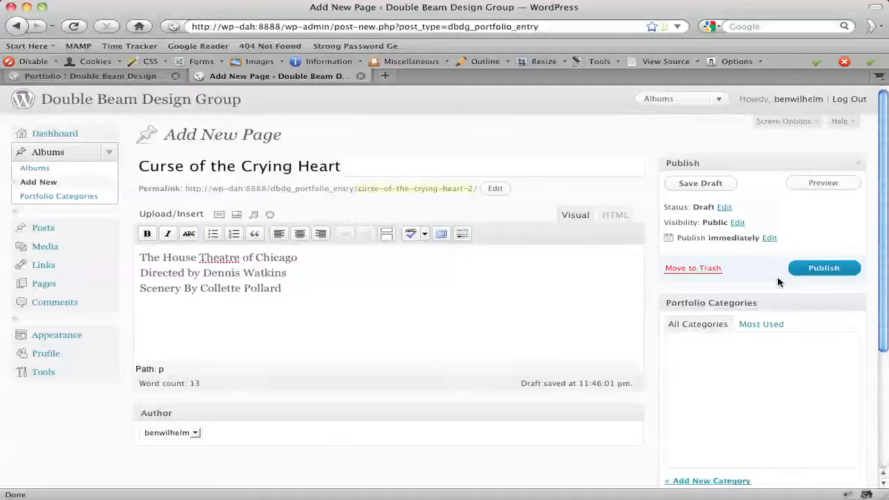
click(827, 269)
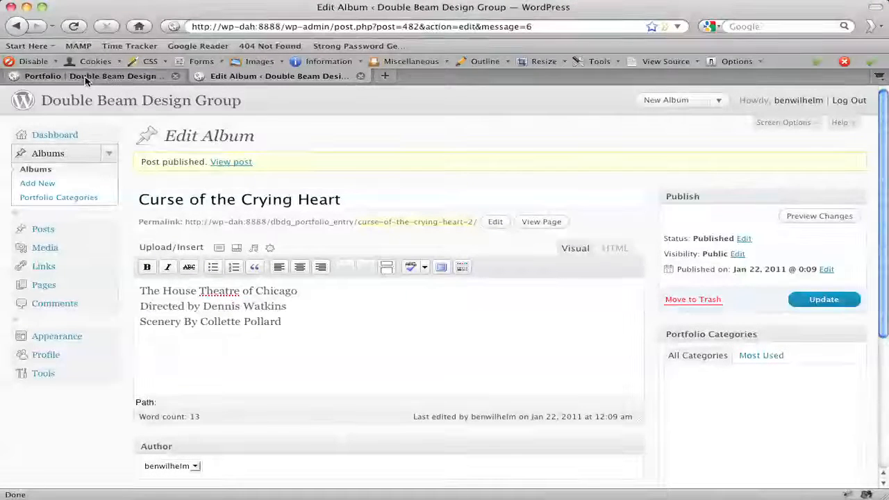
Open the site's Portfolio page in the other tab and open the Curse of the Crying Heart album.
click(81, 79)
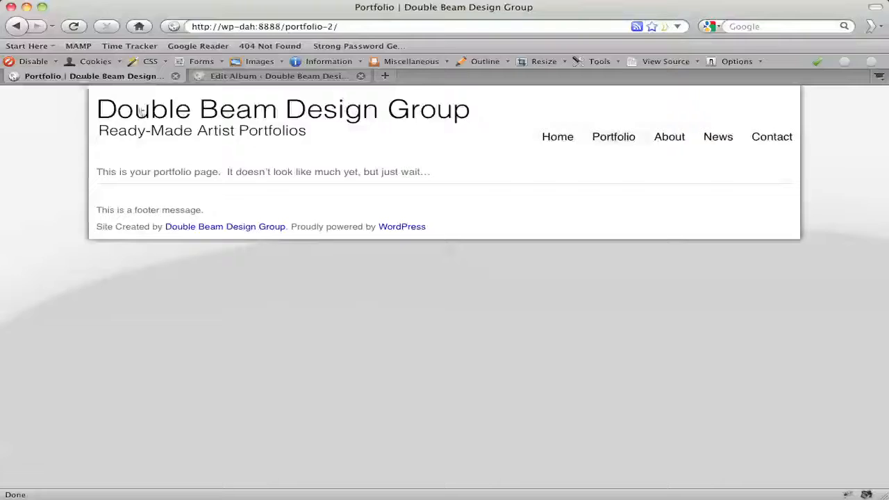
click(619, 141)
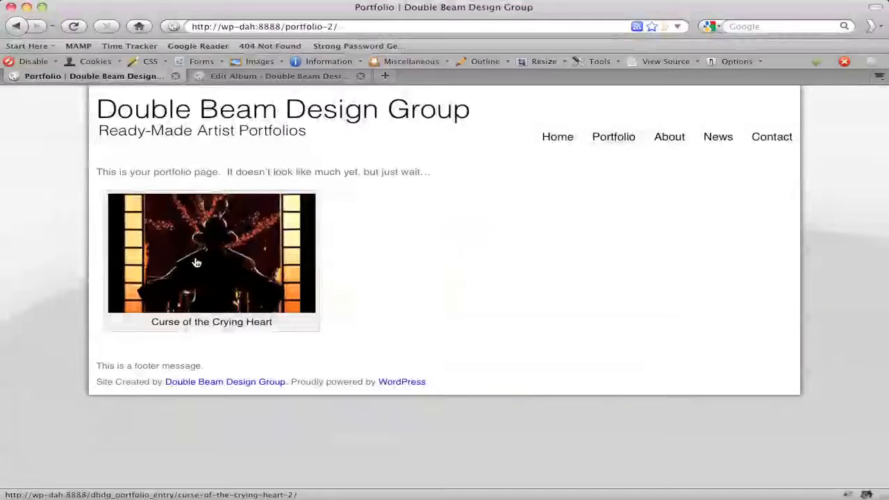
click(196, 262)
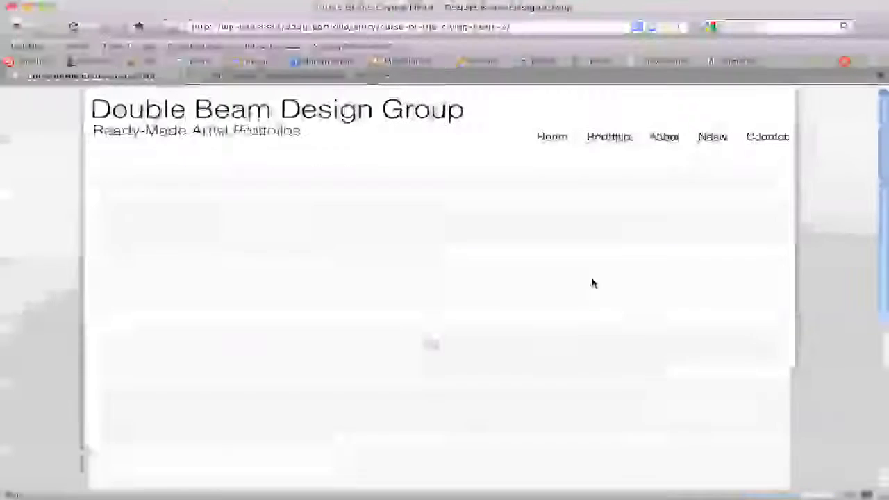
Browse the album's slideshow images and captions using the thumbnails.
scroll(593, 283, down, 3)
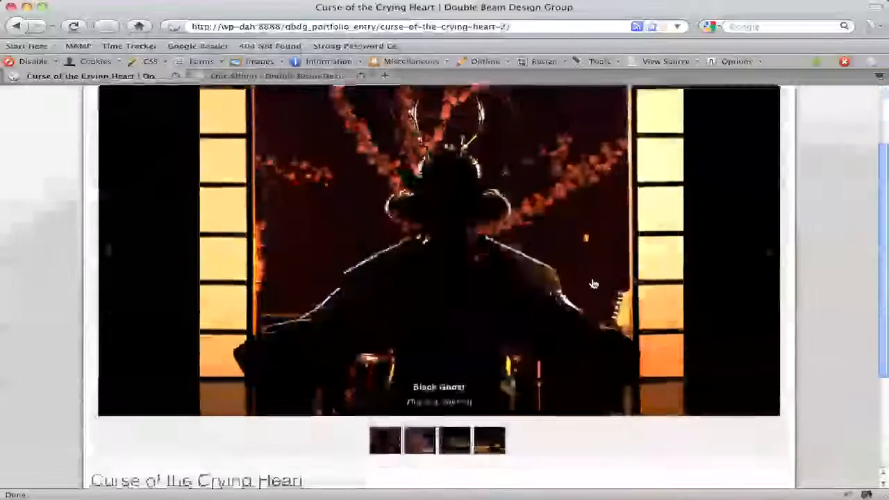
scroll(593, 283, down, 2)
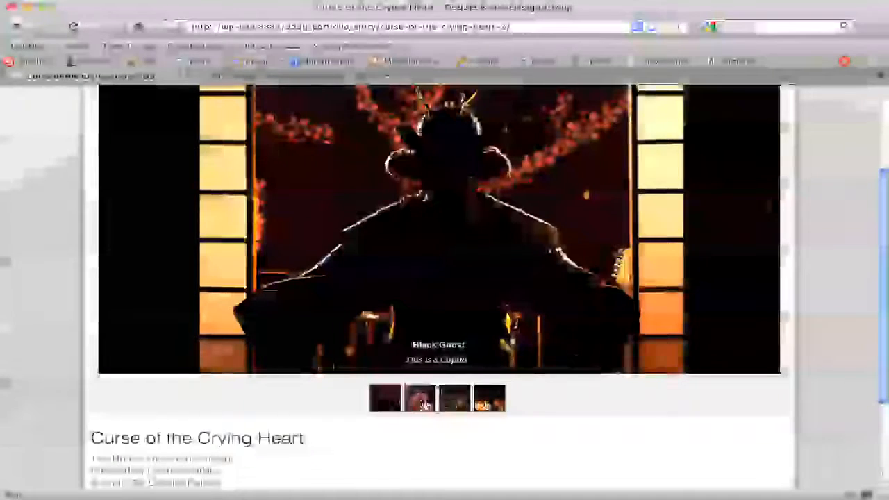
click(420, 398)
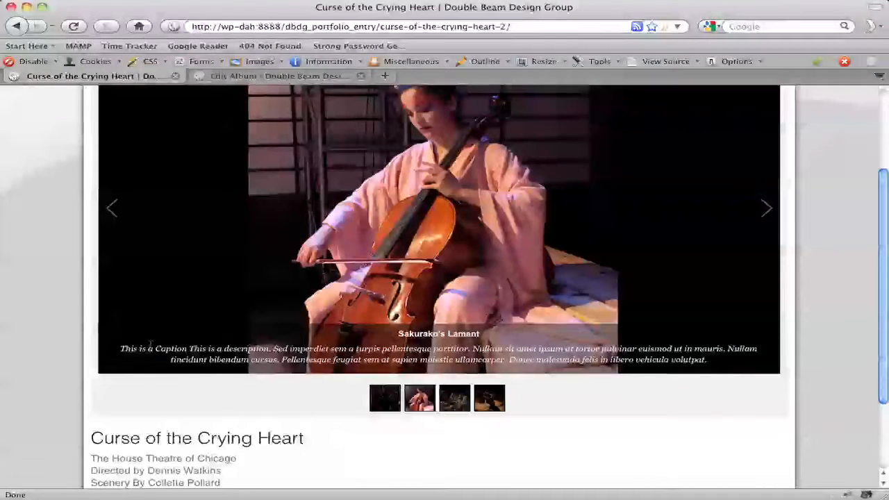
click(221, 354)
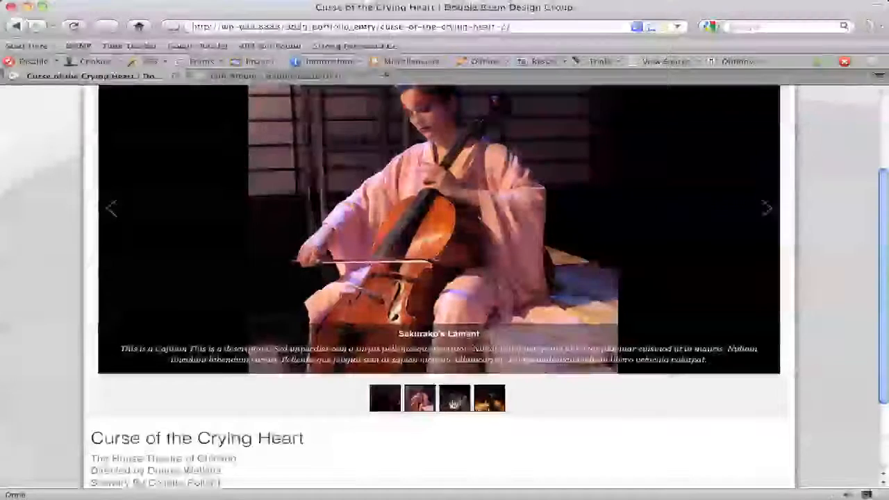
click(454, 398)
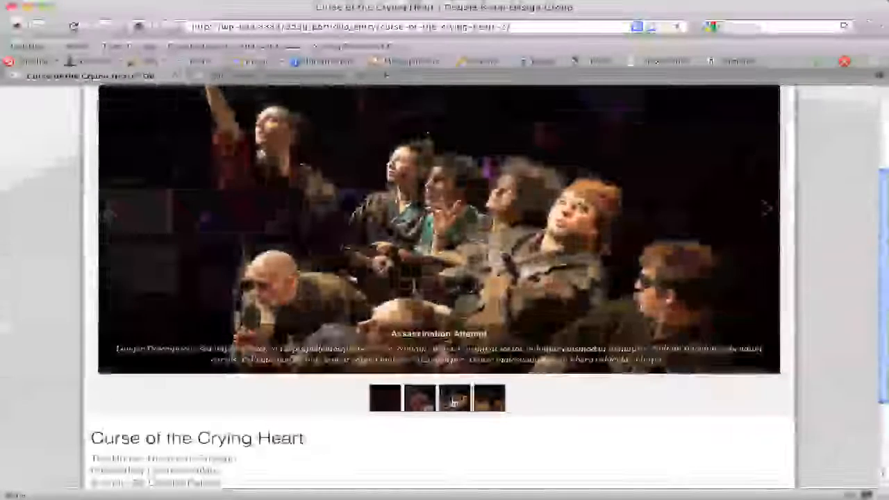
click(501, 401)
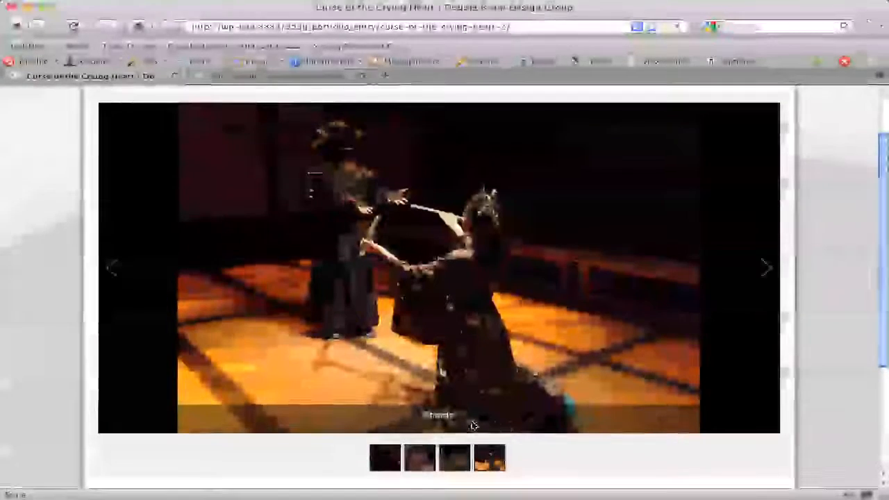
click(390, 463)
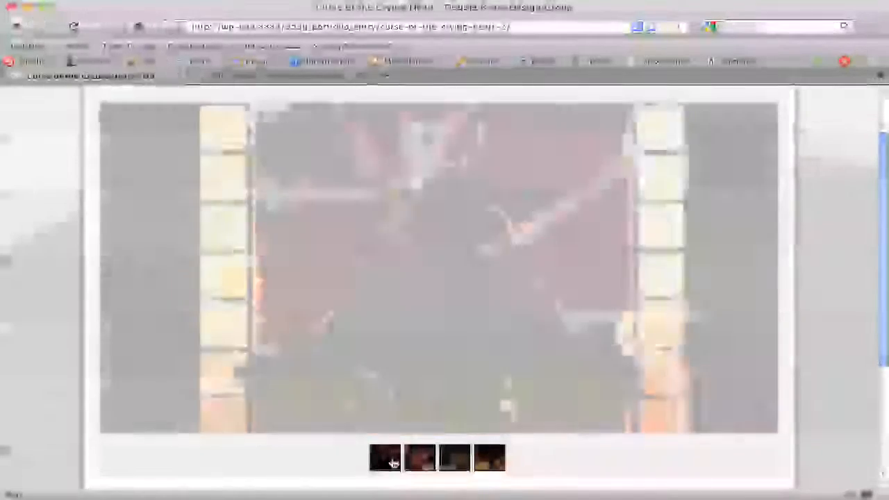
click(489, 462)
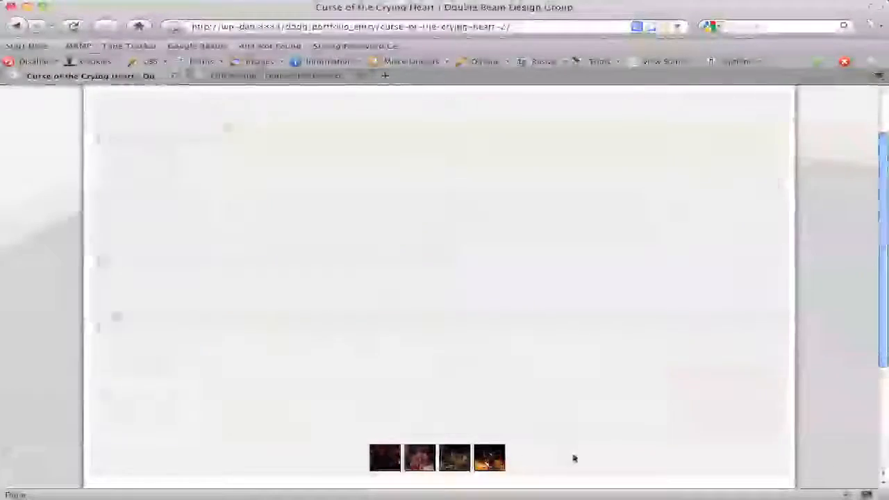
scroll(599, 459, down, 2)
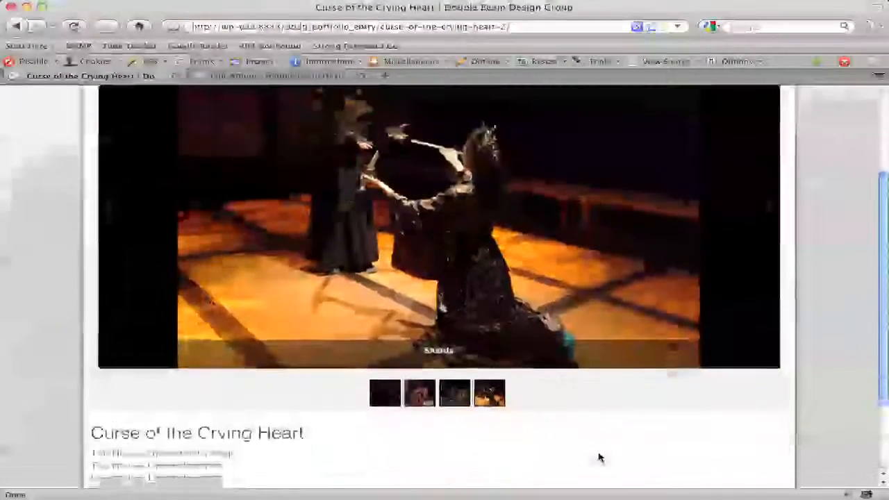
scroll(599, 458, down, 3)
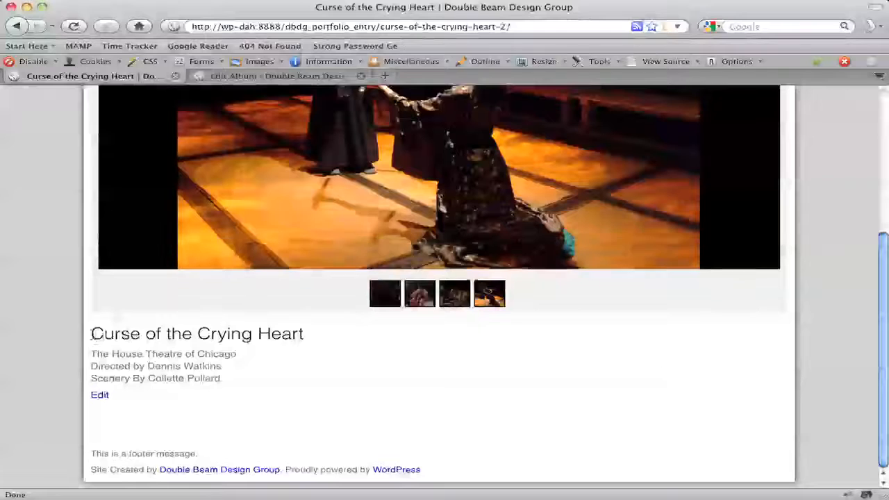
Check the album's title and credits text, and return to the Portfolio page.
drag(91, 334, 302, 335)
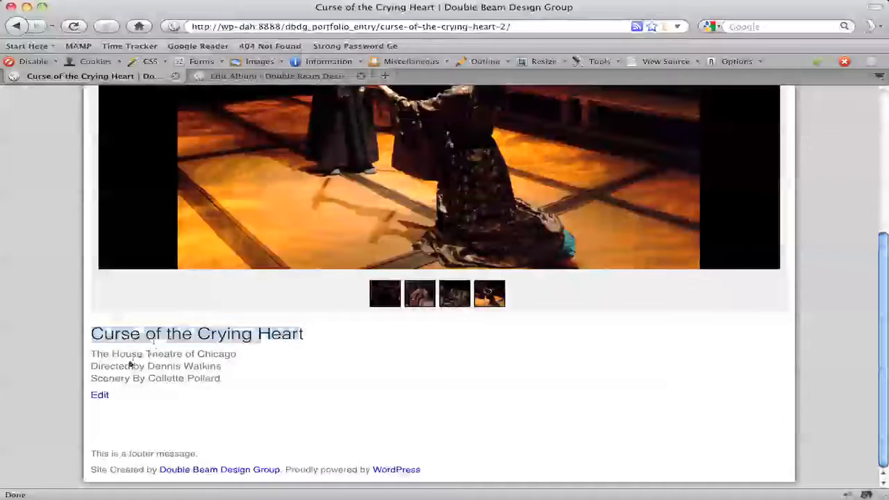
click(155, 352)
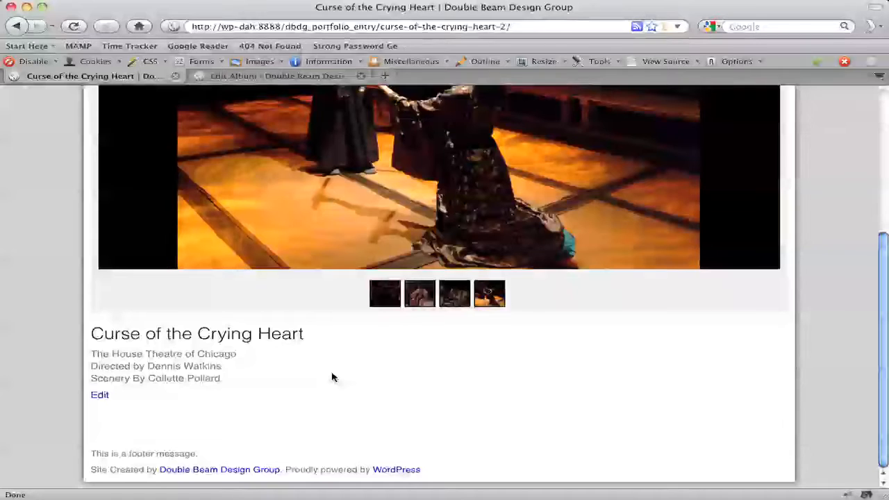
scroll(333, 375, up, 5)
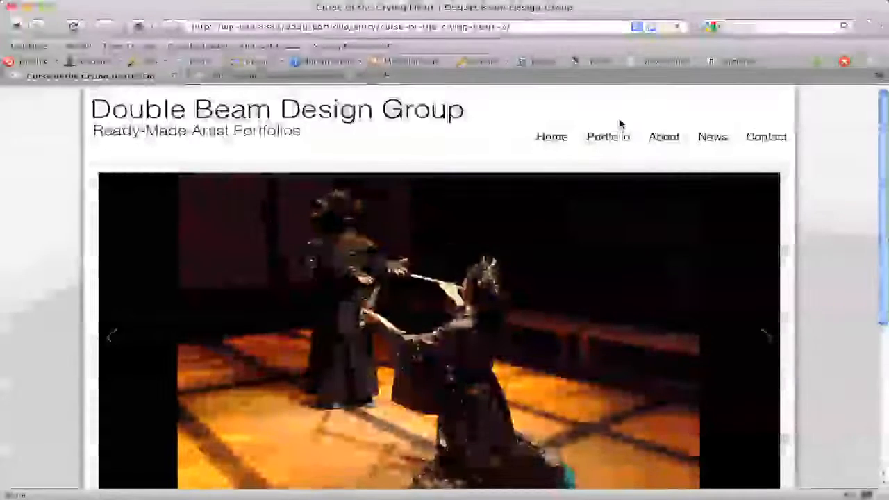
click(608, 137)
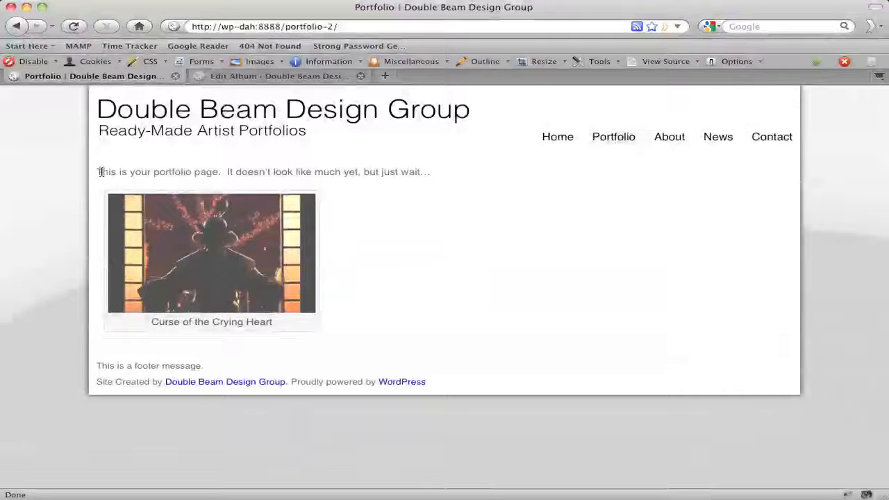
drag(101, 172, 377, 172)
click(373, 176)
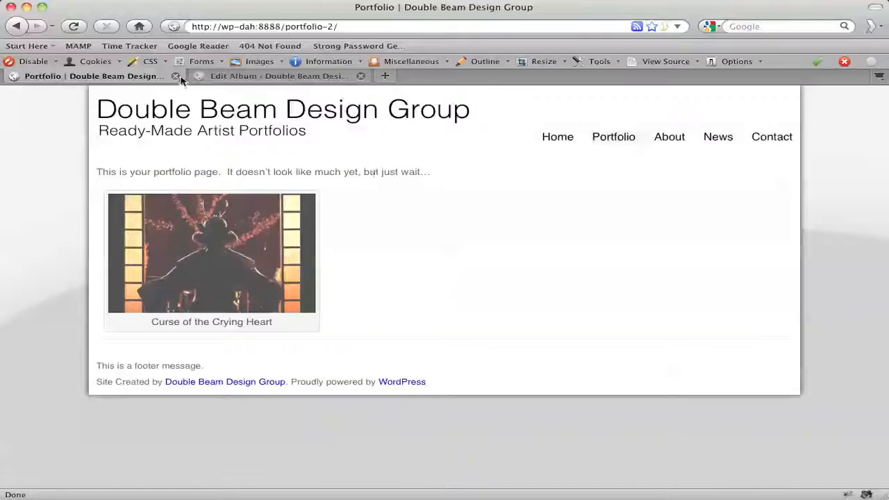
Open the admin Pages list and switch back to the Portfolio page tab.
click(258, 76)
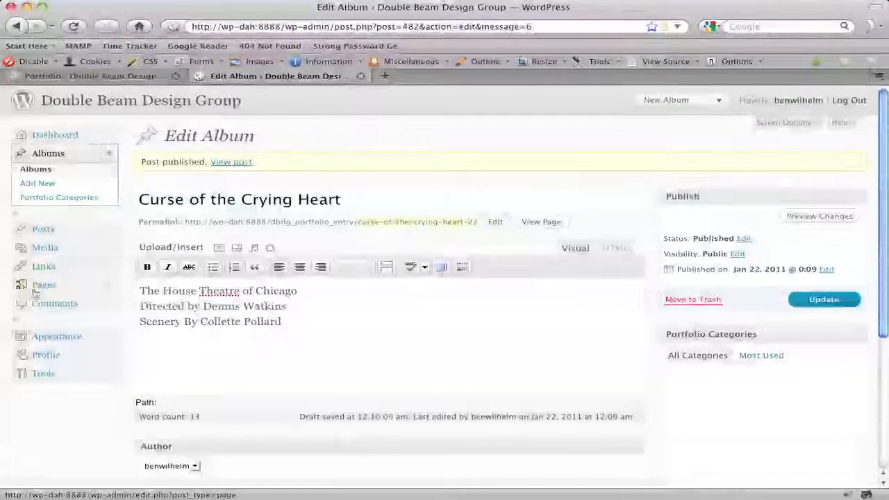
click(57, 288)
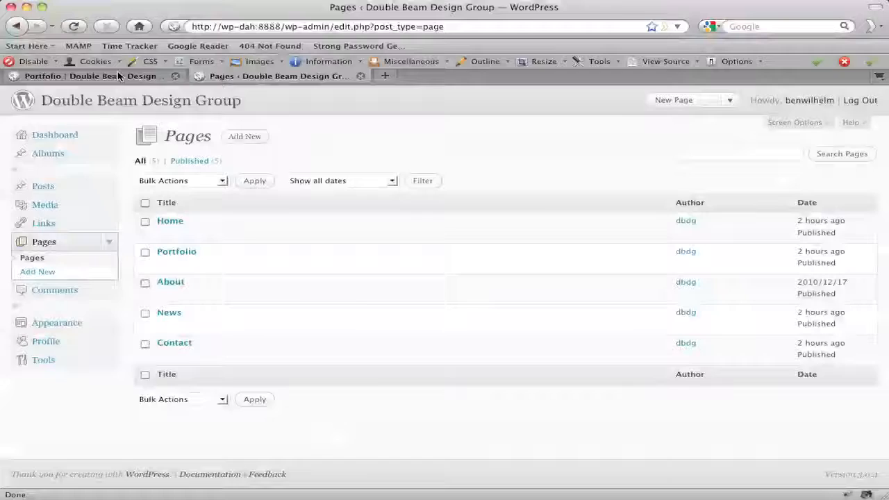
click(121, 76)
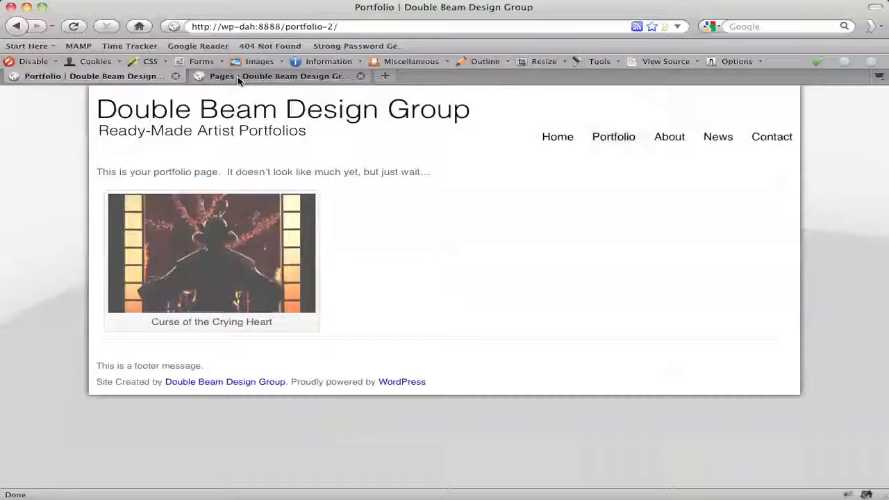
Edit the Portfolio page in the admin tab, delete its intro text, and update the page.
click(274, 76)
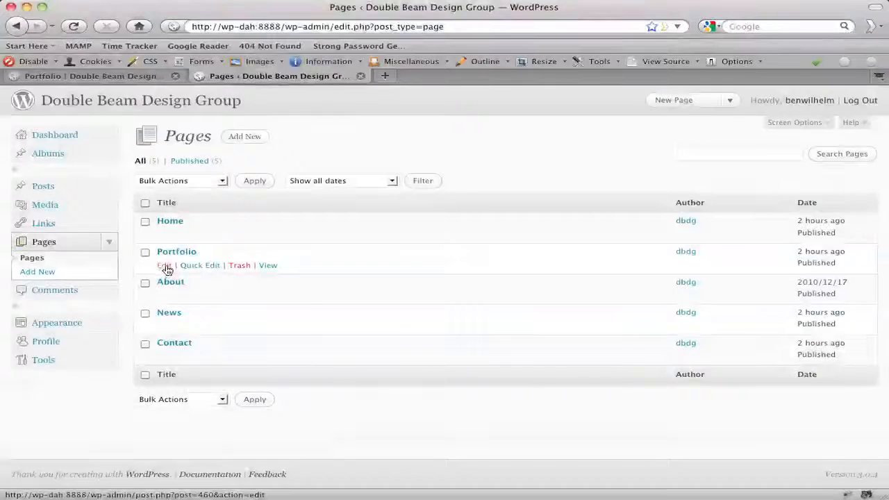
click(164, 265)
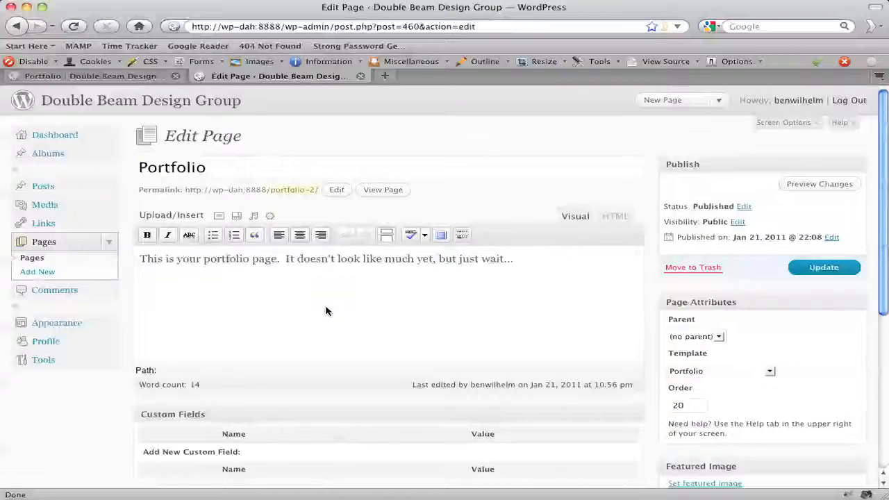
triple_click(281, 259)
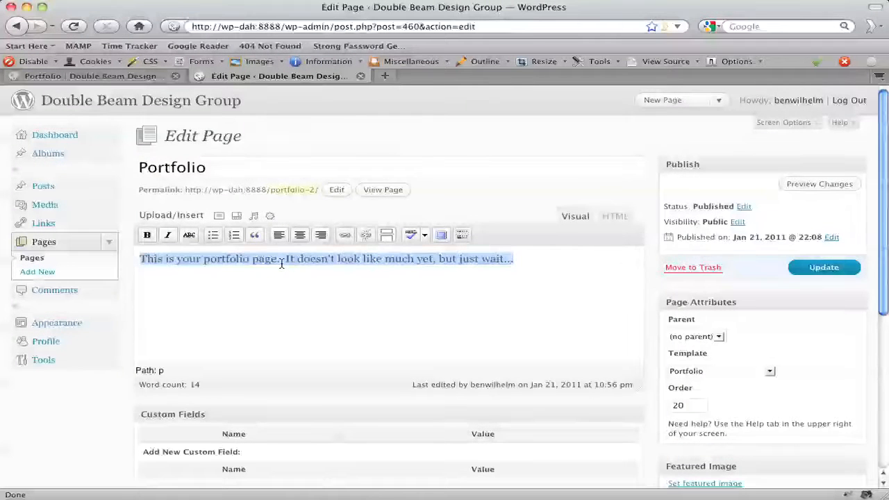
key(Delete)
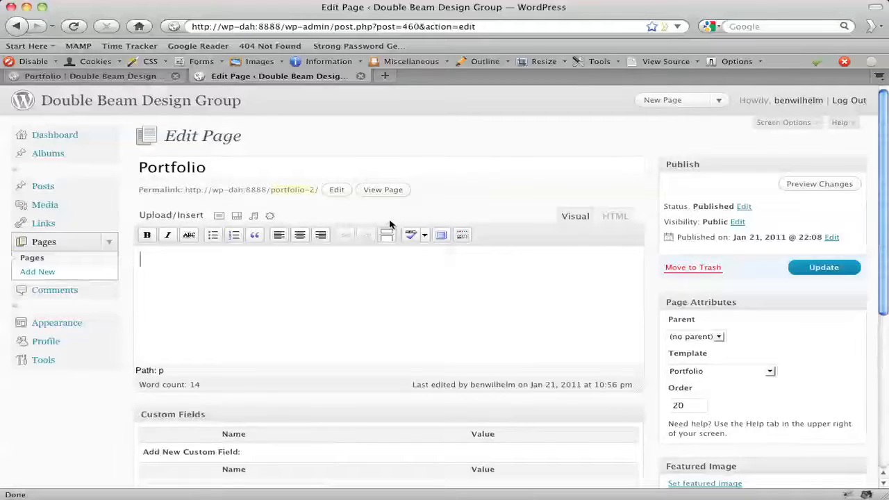
click(824, 268)
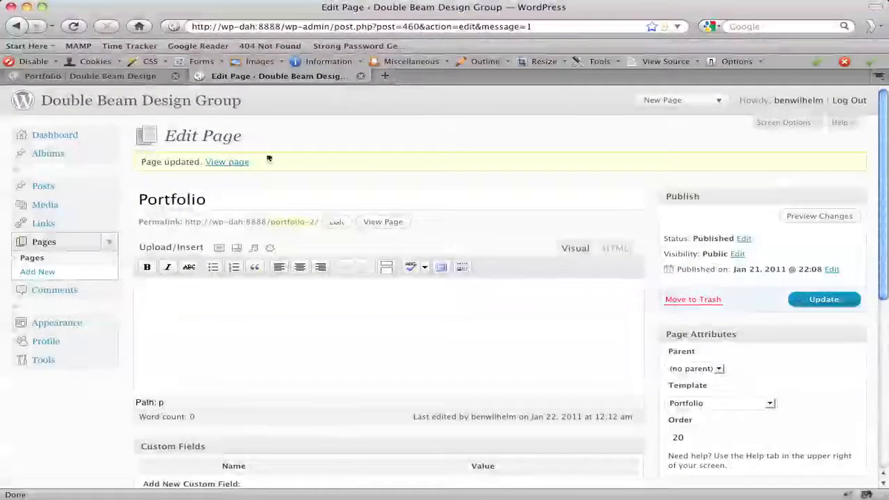
Reload the site's Portfolio page in the other tab to view the change.
click(121, 77)
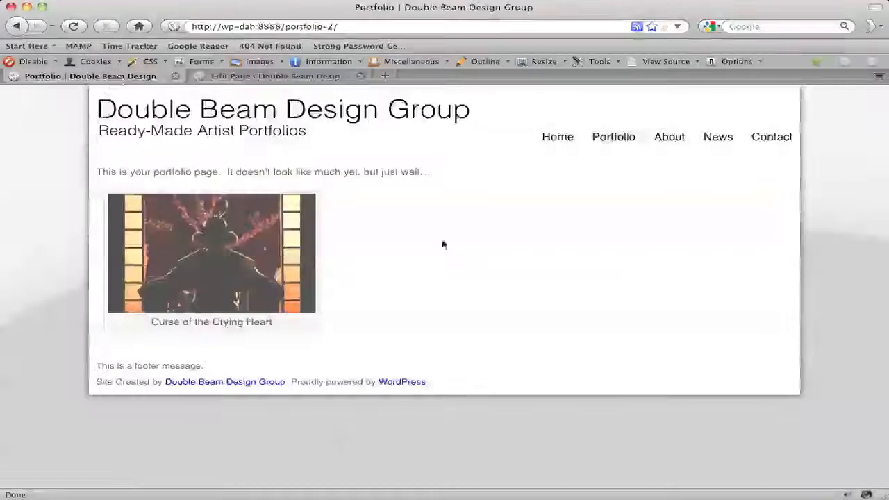
click(618, 136)
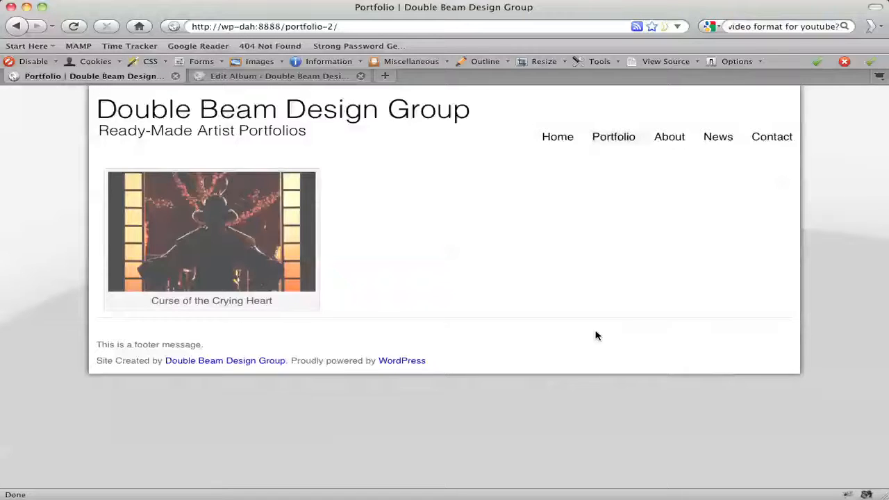
Switch between the site's Home and Portfolio pages, scrolling through the Home page's featured image.
click(557, 138)
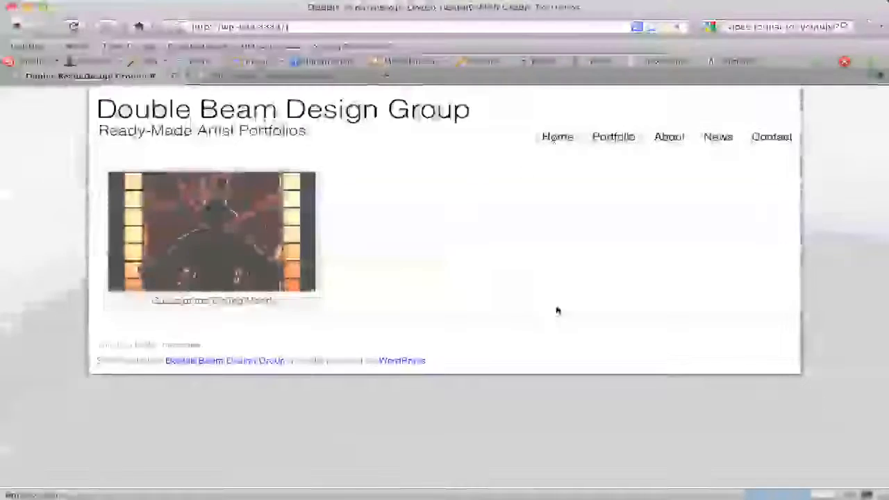
scroll(841, 271, down, 4)
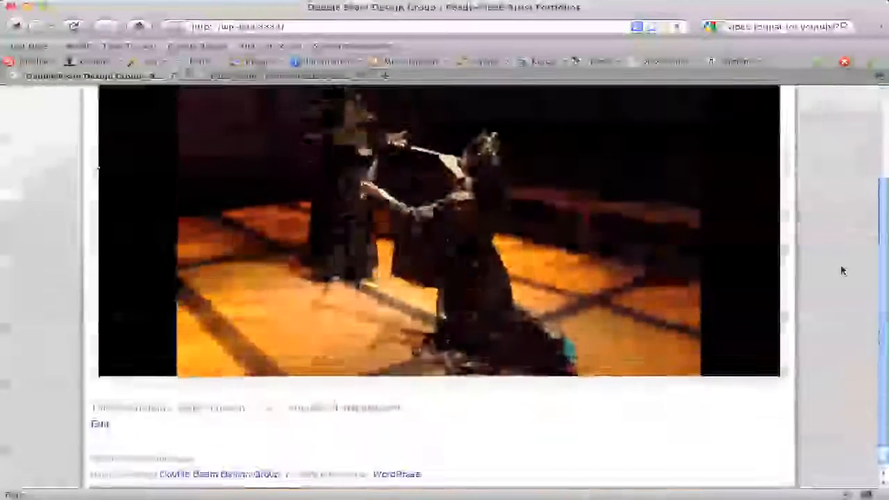
scroll(842, 271, up, 2)
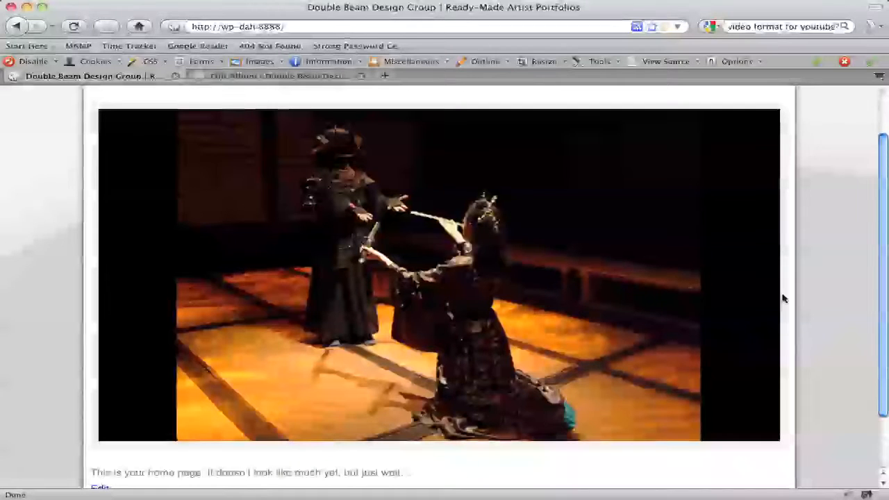
scroll(740, 297, up, 2)
click(604, 136)
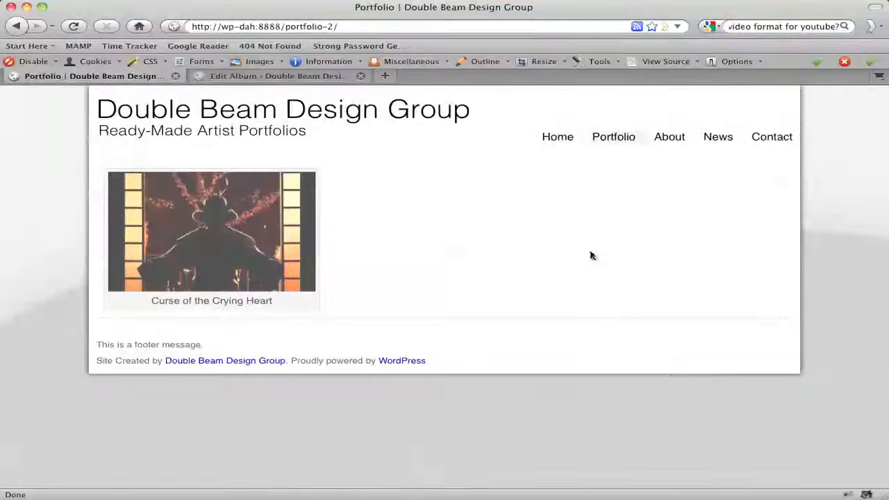
click(552, 140)
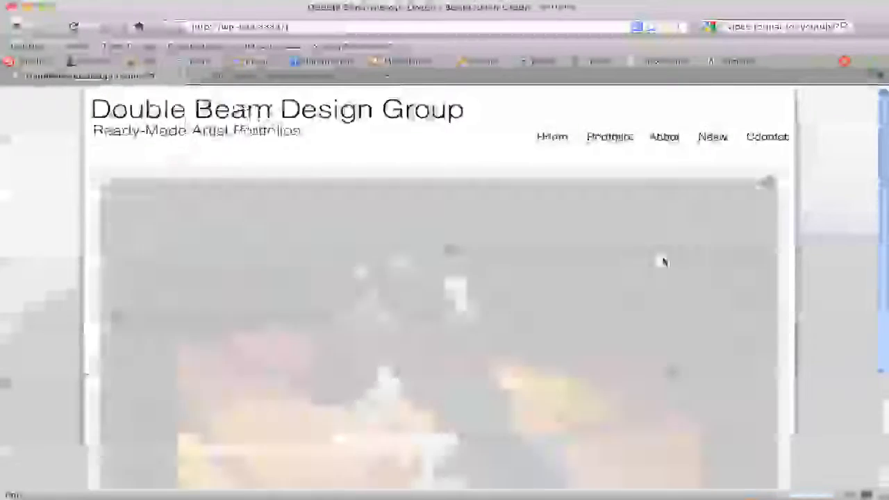
scroll(694, 260, down, 2)
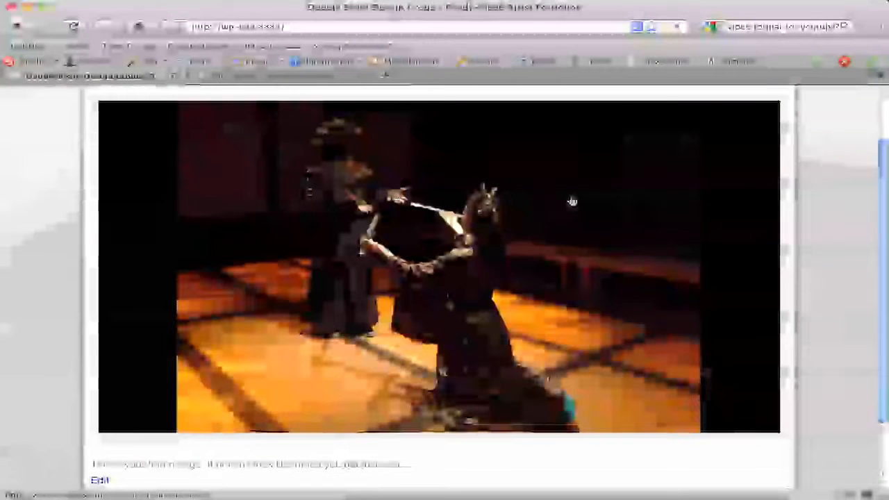
scroll(631, 240, up, 2)
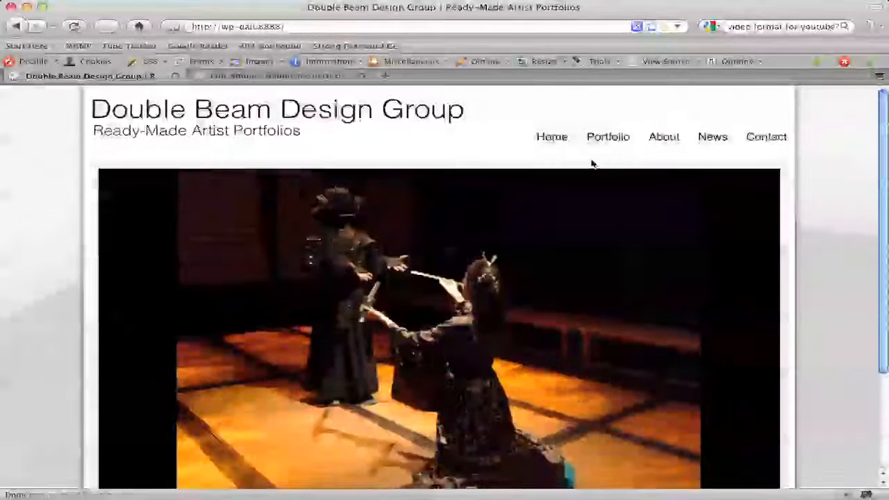
click(603, 139)
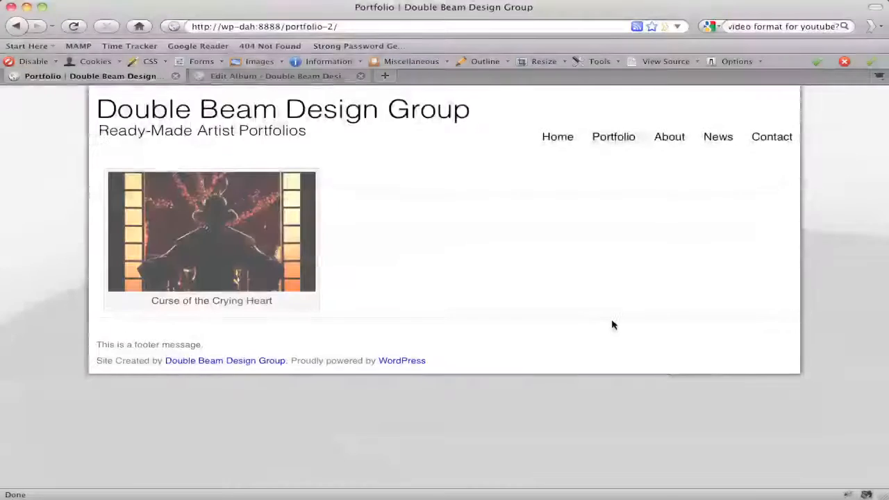